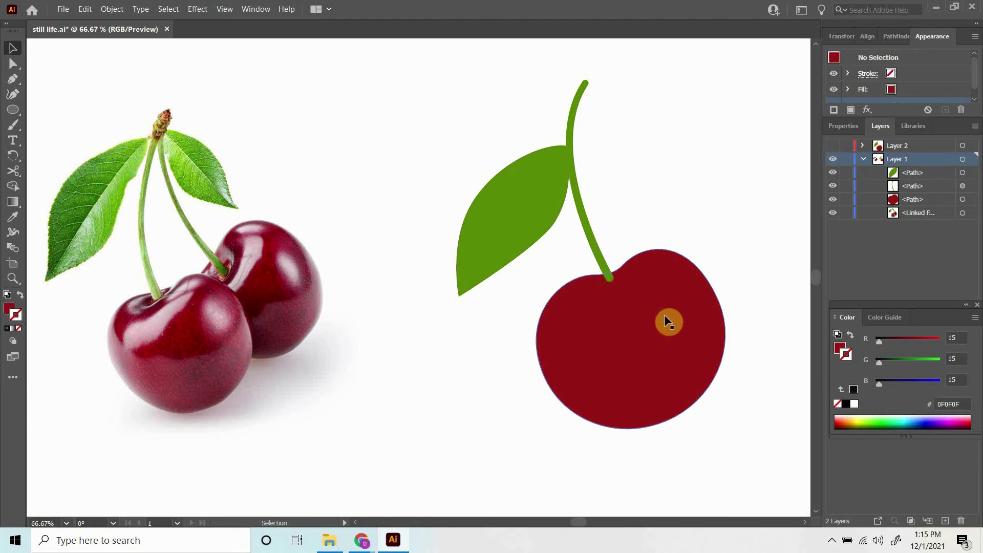
# - Move the red cherry body slightly upward and paste two copies of it directly behind the original
pyautogui.click(632, 344)
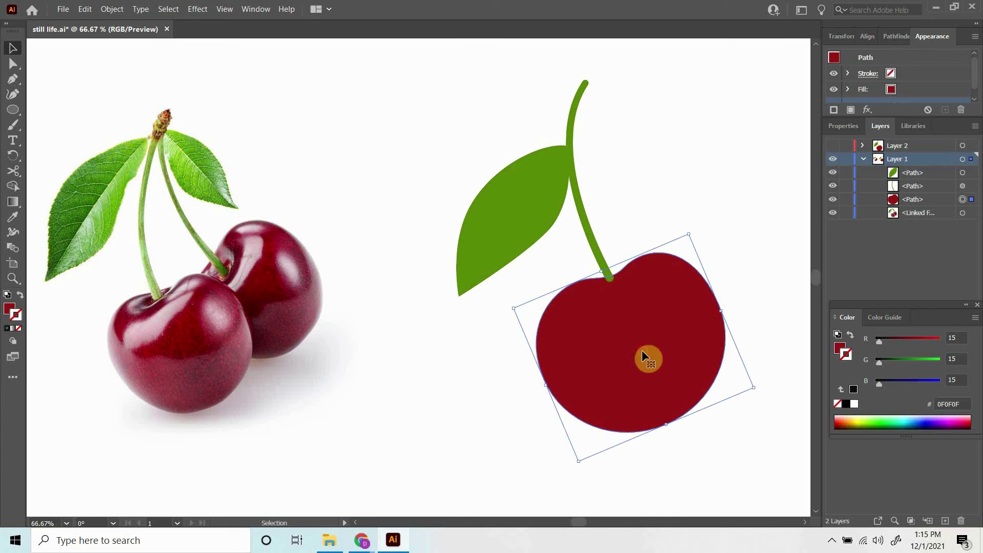
pyautogui.moveTo(643, 350)
pyautogui.mouseDown()
pyautogui.moveTo(653, 335)
pyautogui.moveTo(643, 343)
pyautogui.mouseUp()
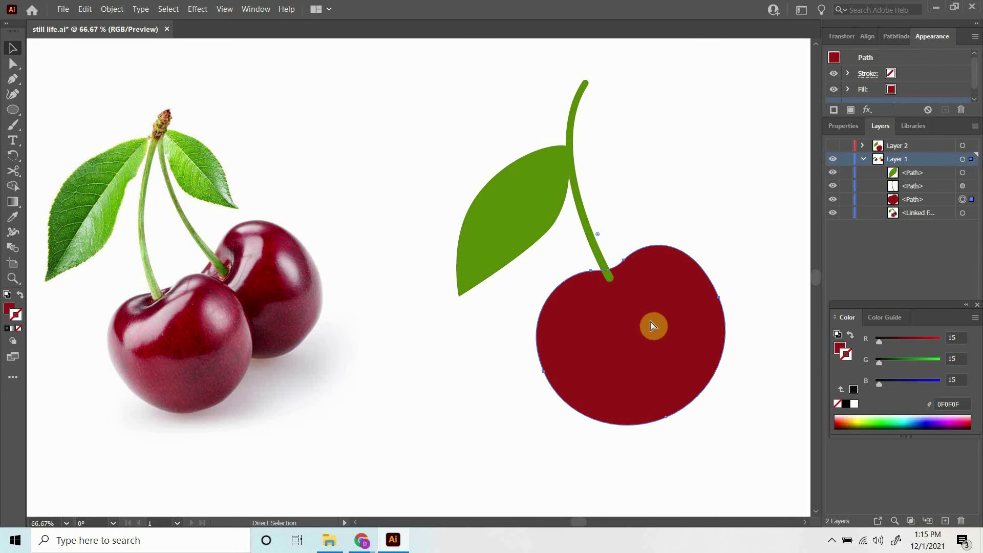
pyautogui.click(961, 201)
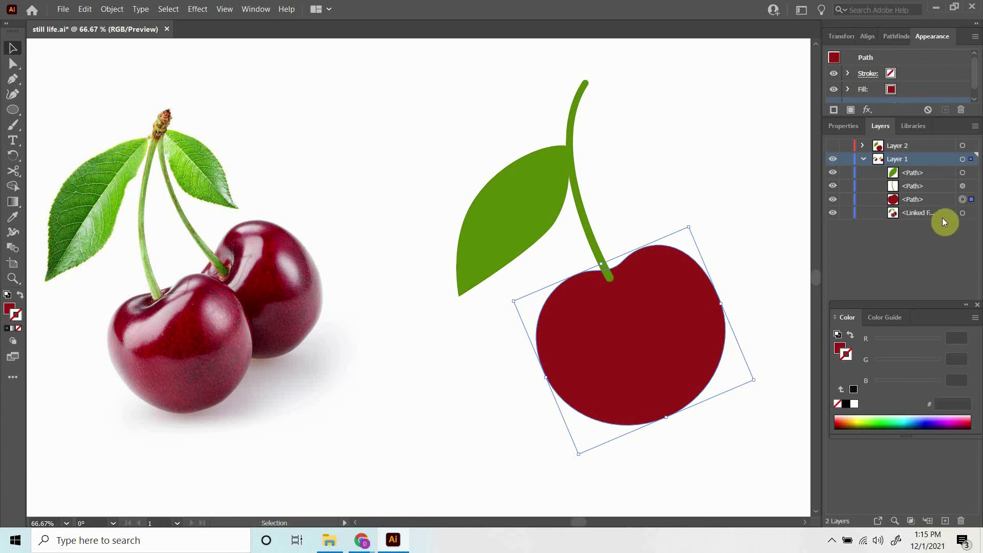
pyautogui.hotkey('ctrl', 'c')
pyautogui.hotkey('ctrl', 'b')
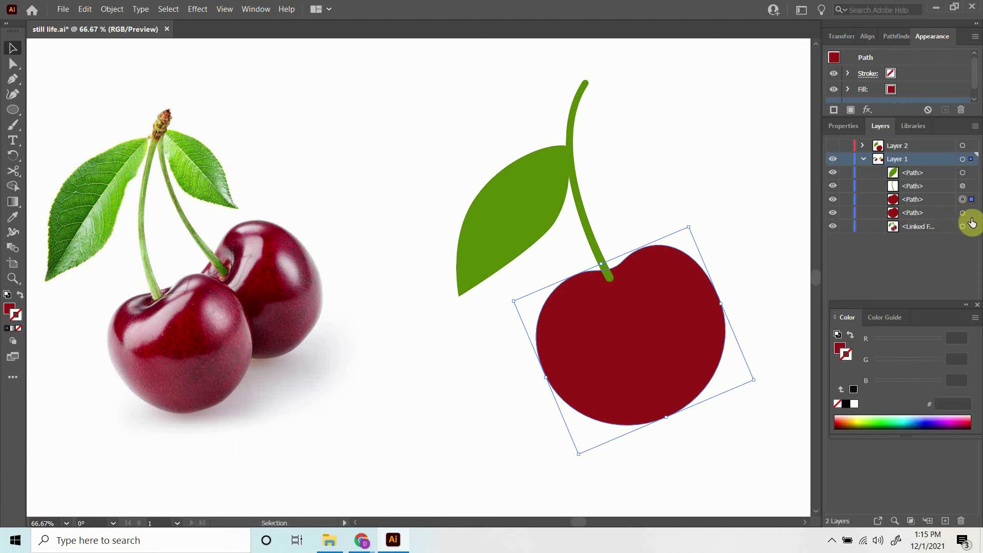
pyautogui.hotkey('ctrl', 'b')
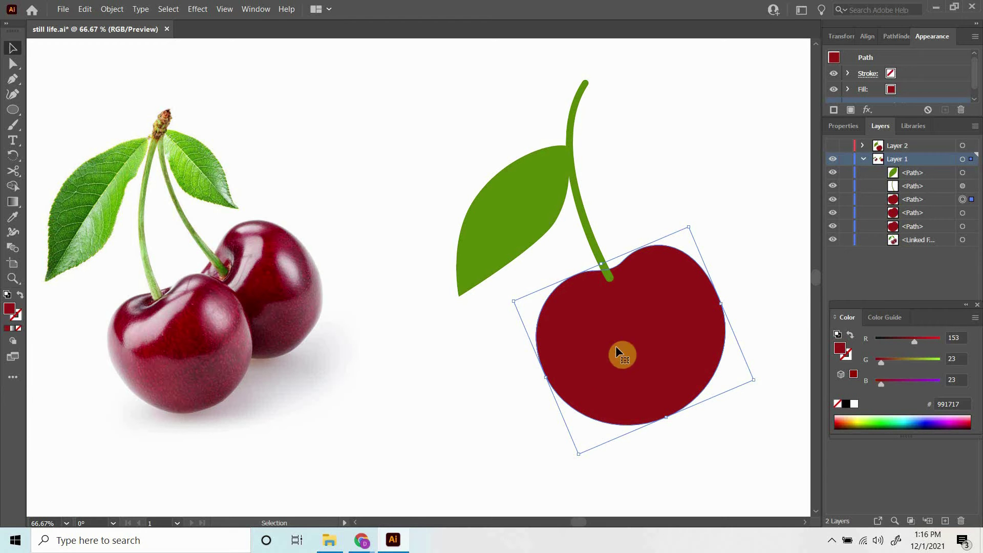
# - Spread the stacked cherry shapes apart, placing the front one to the lower left and the middle one to the upper right of the remaining cherry
pyautogui.moveTo(596, 342); pyautogui.dragTo(488, 392)
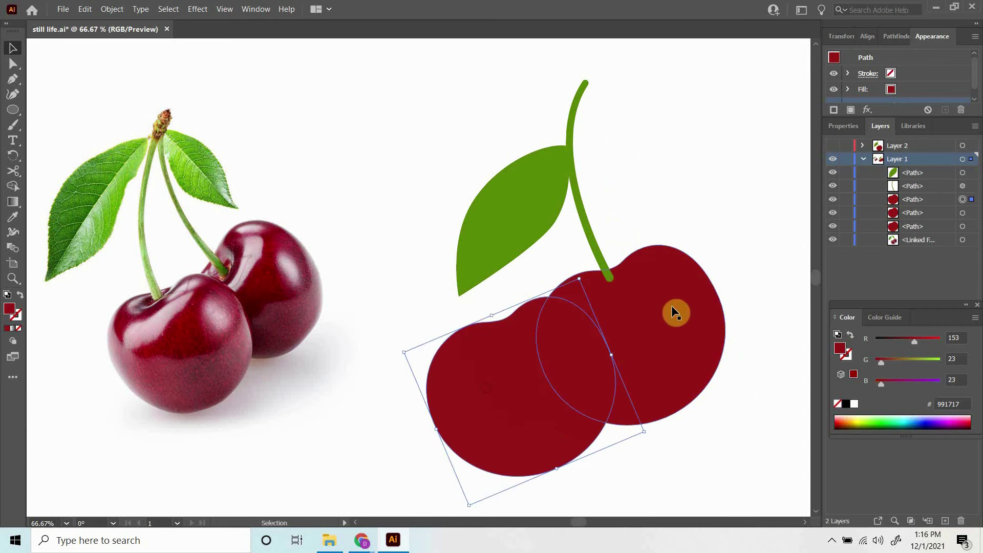
pyautogui.moveTo(676, 310); pyautogui.dragTo(733, 163)
pyautogui.moveTo(519, 386); pyautogui.dragTo(404, 394)
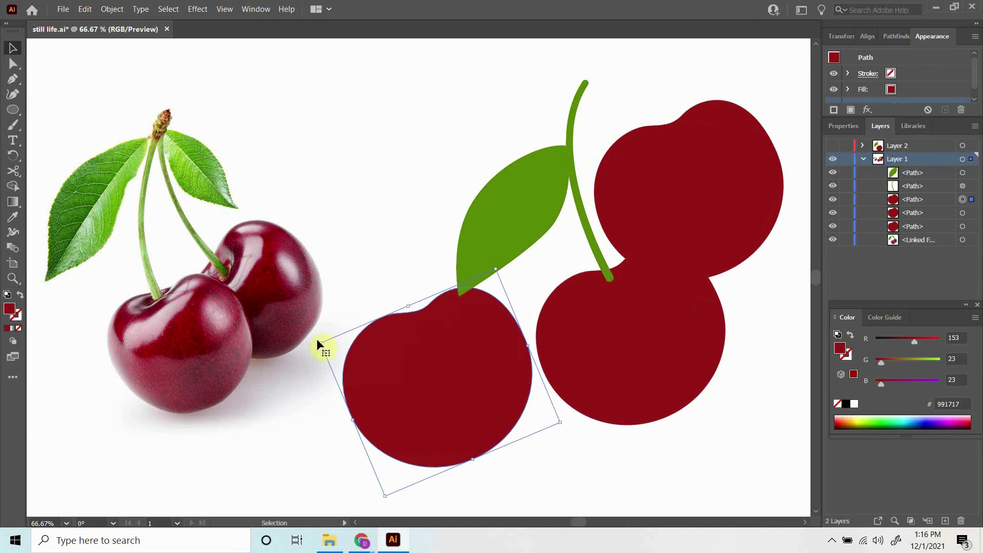
# - Fill the lower-left cherry shape with the dark brownish red 662626
pyautogui.doubleClick(8, 313)
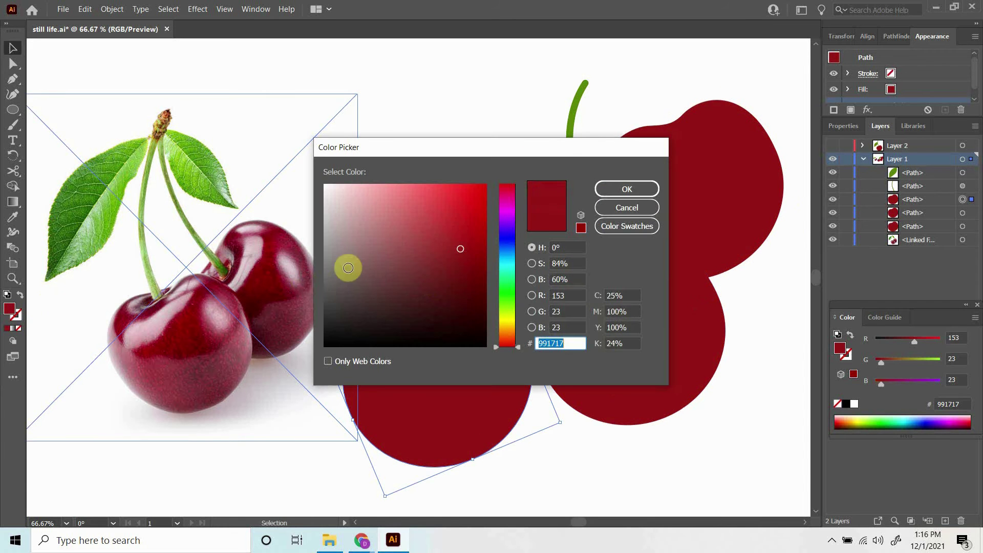
pyautogui.click(424, 280)
pyautogui.click(649, 188)
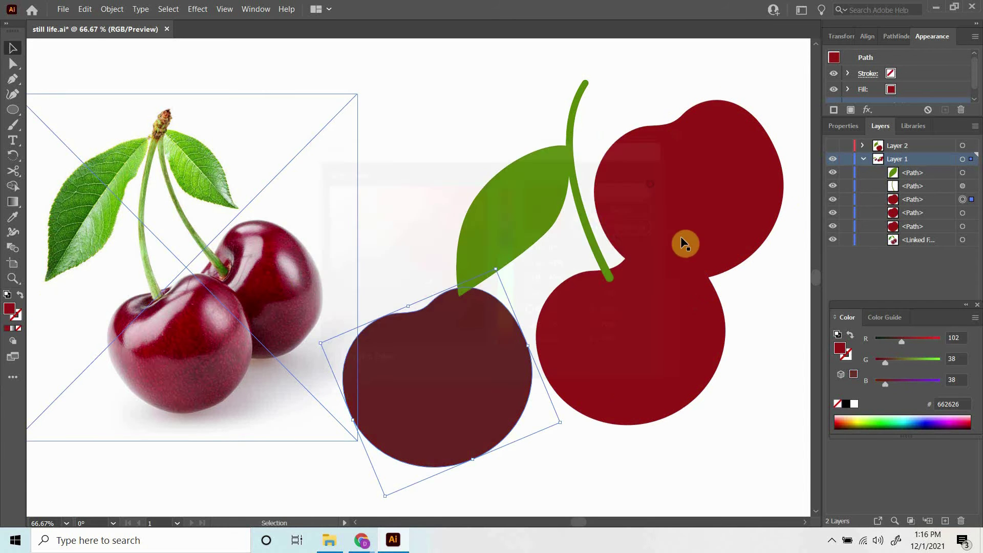
# - Fill the upper-right cherry shape with green 19992E
pyautogui.click(717, 211)
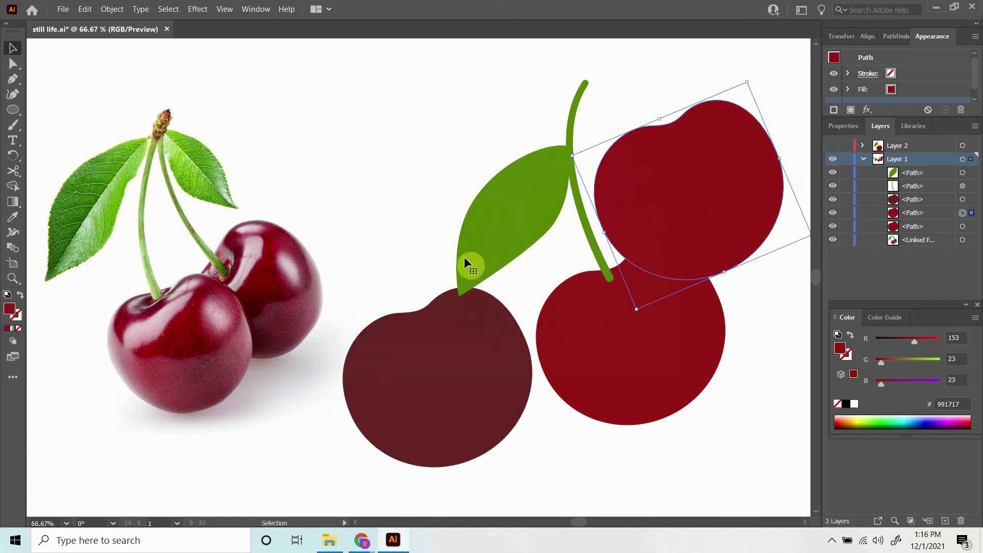
pyautogui.doubleClick(9, 309)
pyautogui.click(506, 288)
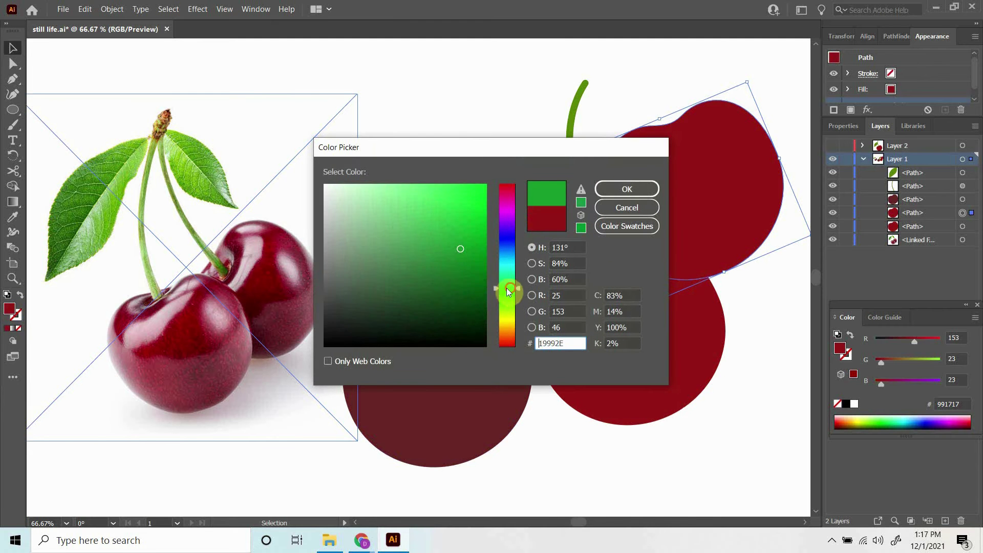
pyautogui.click(626, 194)
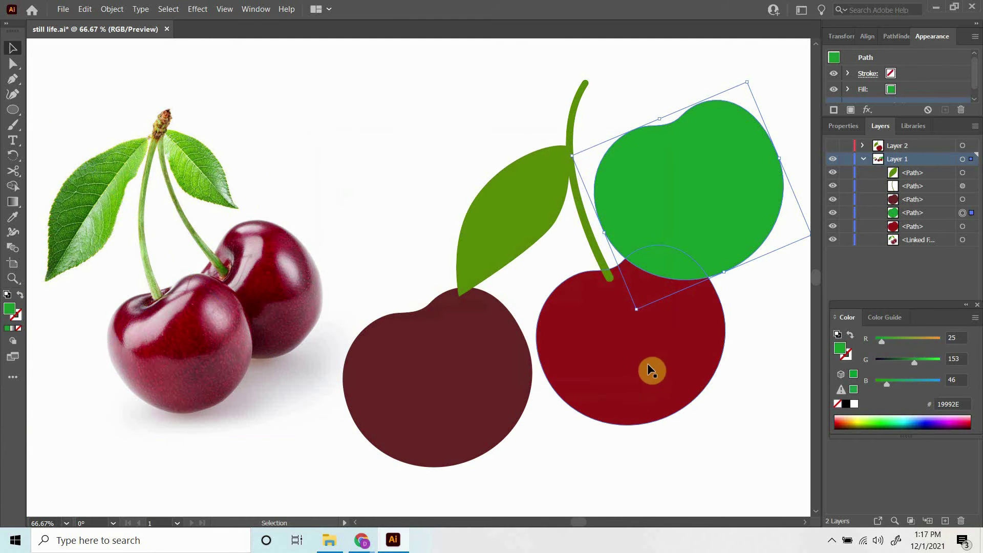
# - Align the green cherry exactly over the red one, and place the dark one on top, offset up and left to expose a green crescent
pyautogui.moveTo(647, 255); pyautogui.dragTo(667, 357)
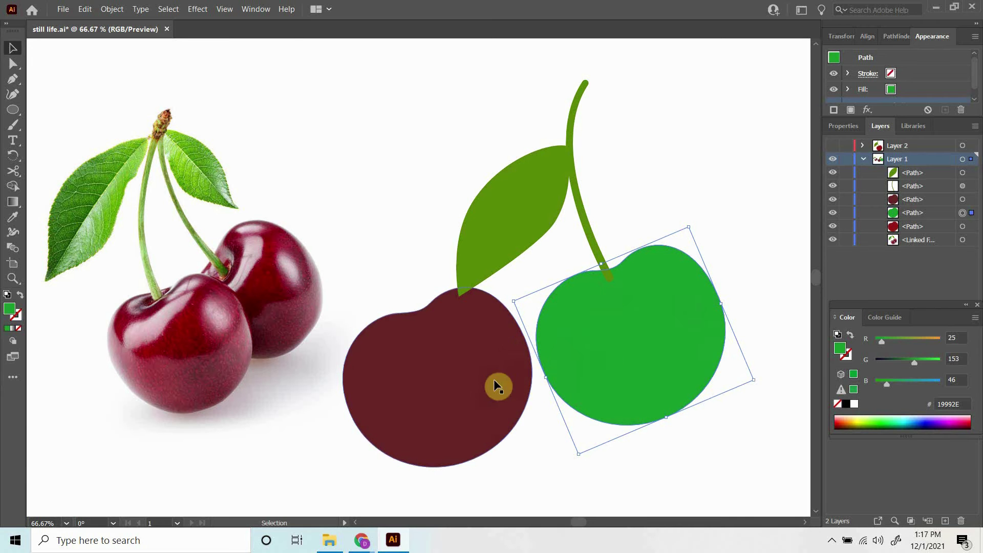
pyautogui.moveTo(480, 389); pyautogui.dragTo(641, 326)
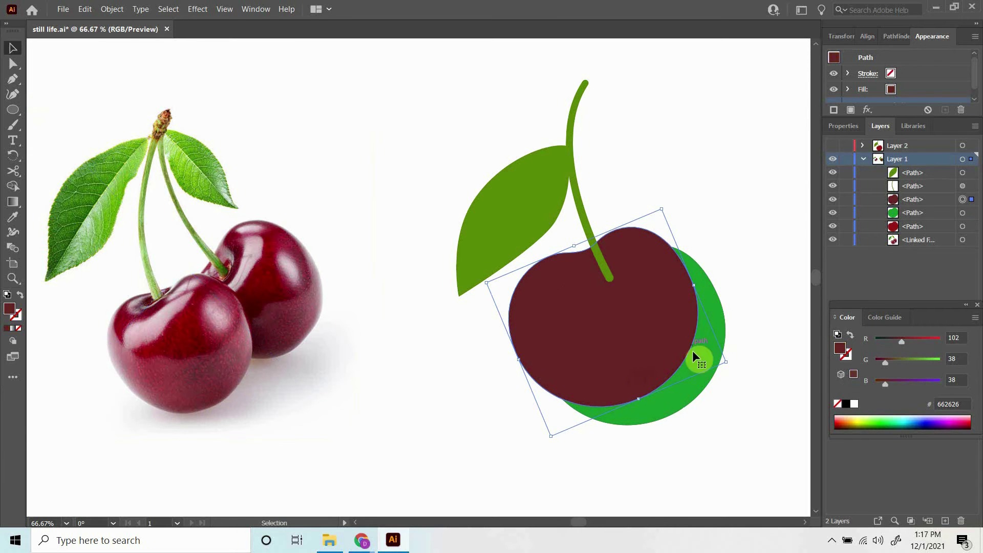
pyautogui.moveTo(645, 341)
pyautogui.mouseDown()
pyautogui.moveTo(631, 322)
pyautogui.moveTo(658, 340)
pyautogui.mouseUp()
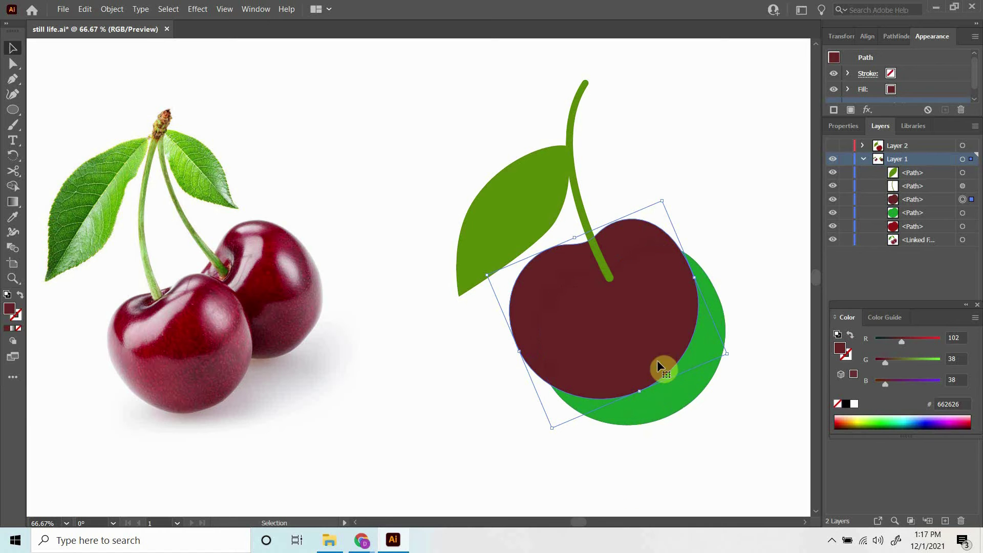
# - Subtract the dark front cherry from the green one with Pathfinder Minus Front, leaving a crescent
pyautogui.keyDown('shift'); pyautogui.click(676, 394); pyautogui.keyUp('shift')
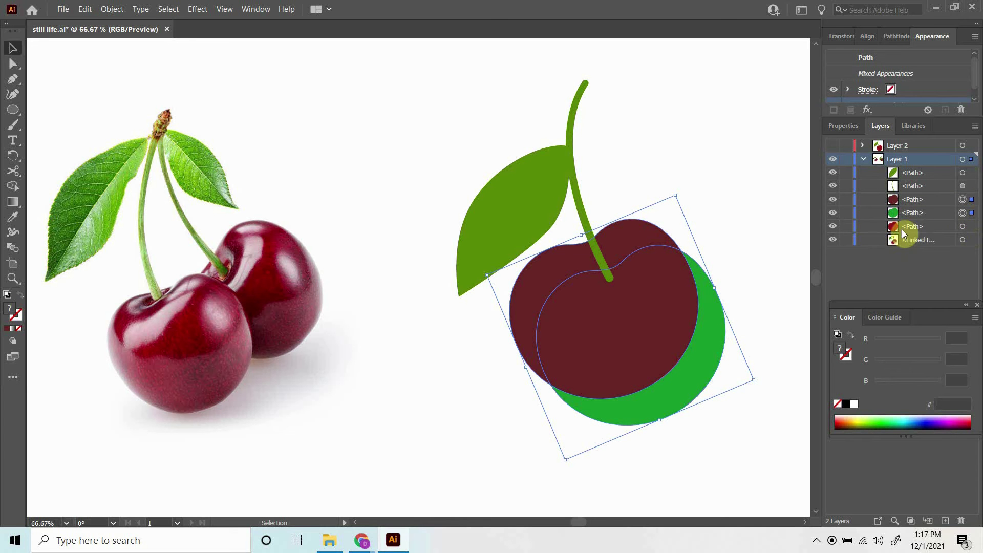
pyautogui.click(895, 36)
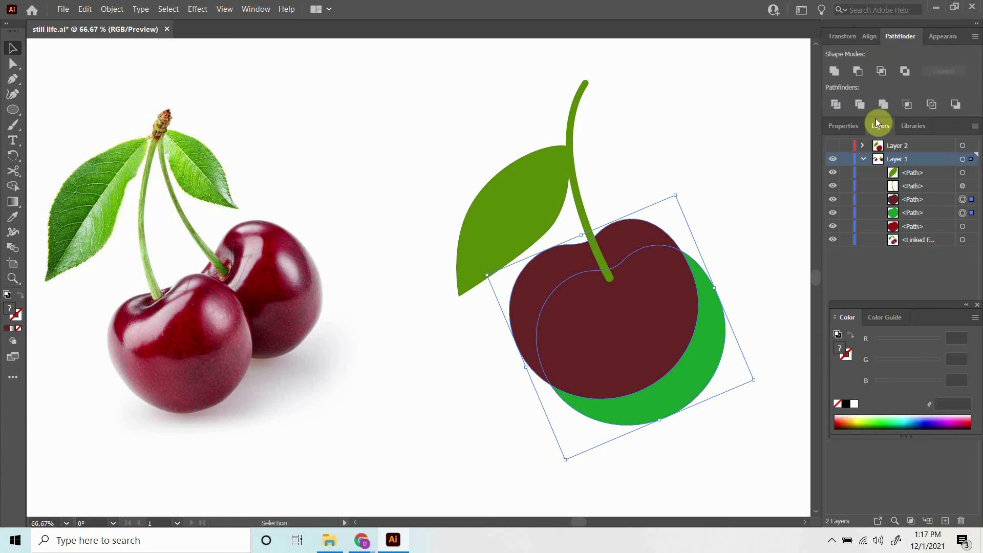
pyautogui.click(857, 72)
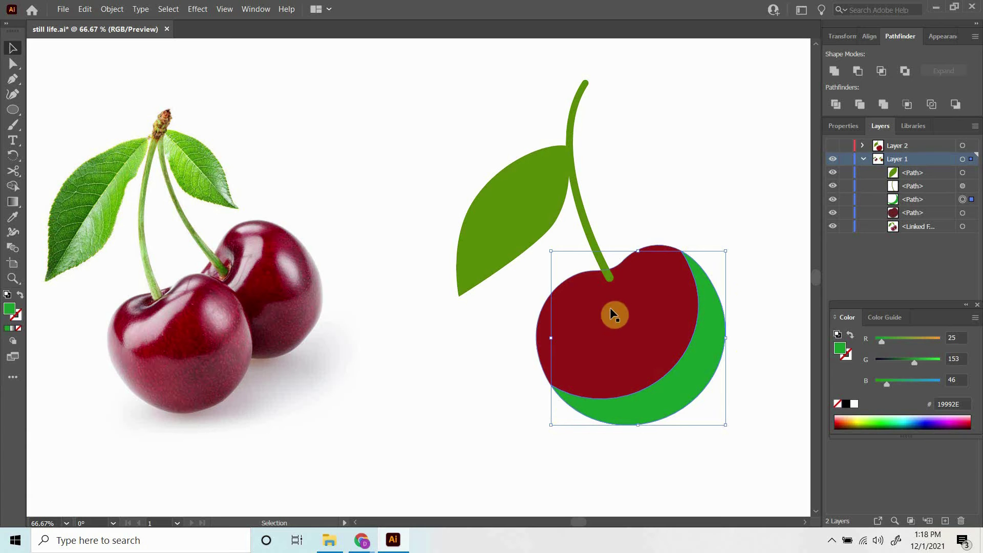
# - Fill the green crescent with the cherry body's red using the Eyedropper
pyautogui.doubleClick(17, 318)
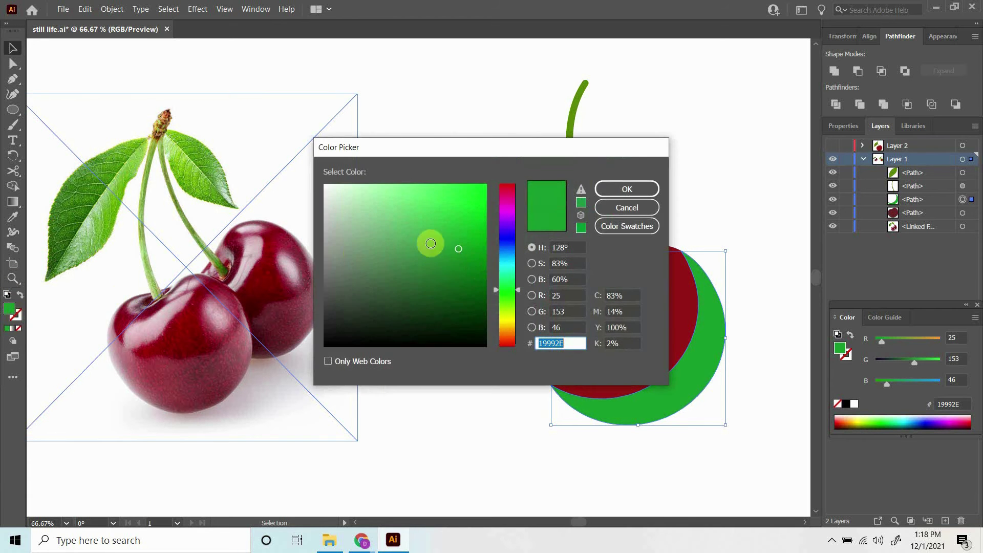
pyautogui.press('Escape')
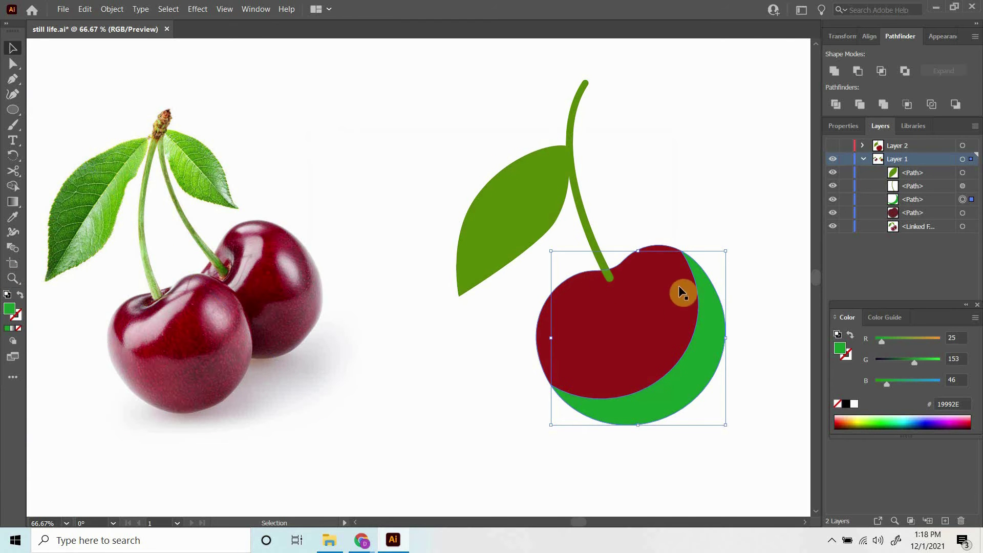
pyautogui.press('i')
pyautogui.click(650, 317)
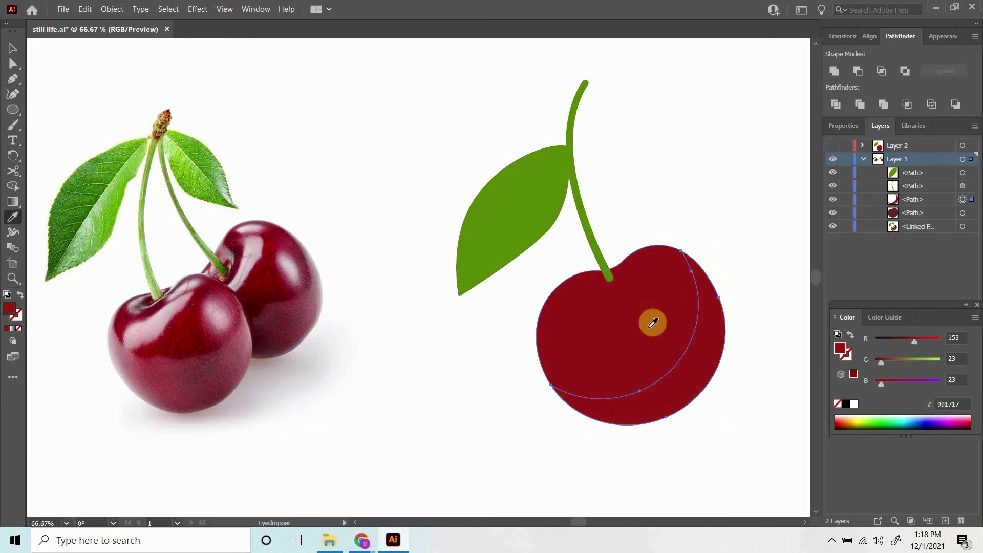
# - Darken the crescent's fill to 600808 as the cherry's shadow and deselect it
pyautogui.doubleClick(8, 309)
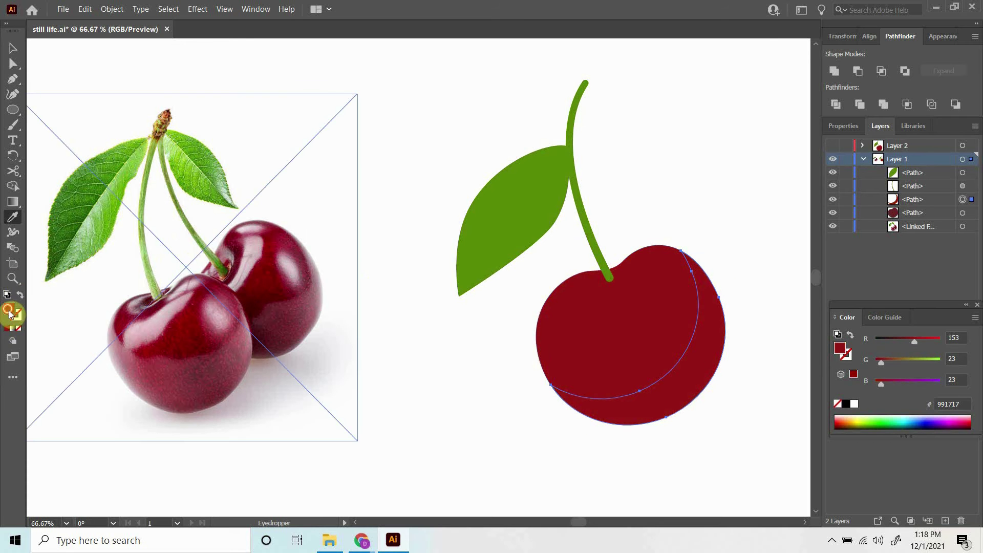
pyautogui.moveTo(476, 272); pyautogui.dragTo(472, 285)
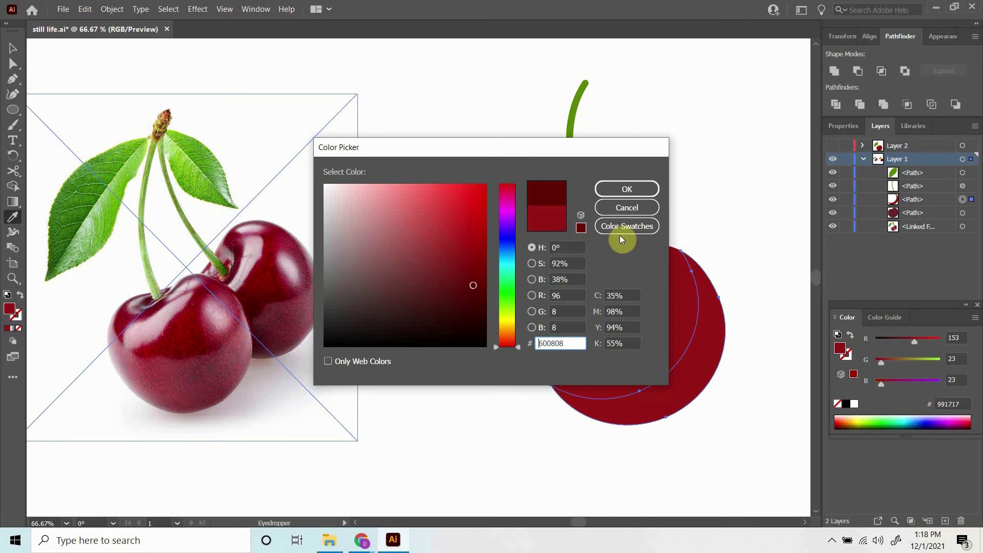
pyautogui.click(648, 192)
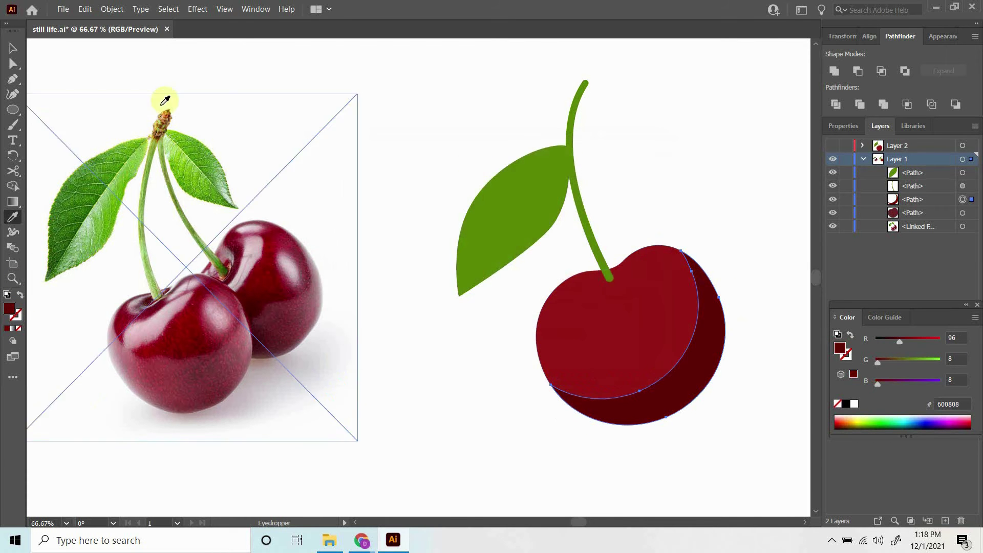
pyautogui.click(13, 48)
pyautogui.click(440, 404)
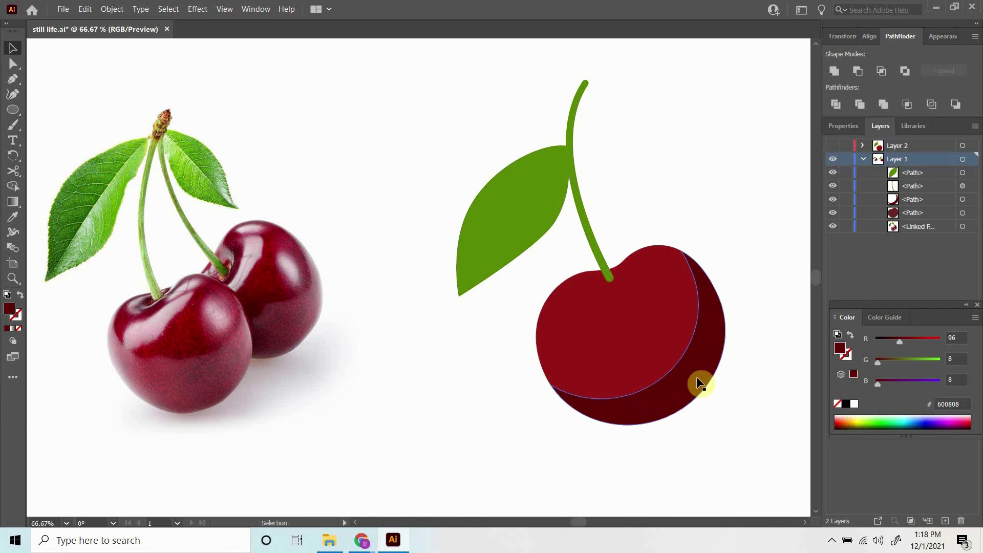
# - Pull the dark shadow crescent off the cherry and delete it
pyautogui.moveTo(697, 378); pyautogui.dragTo(370, 389)
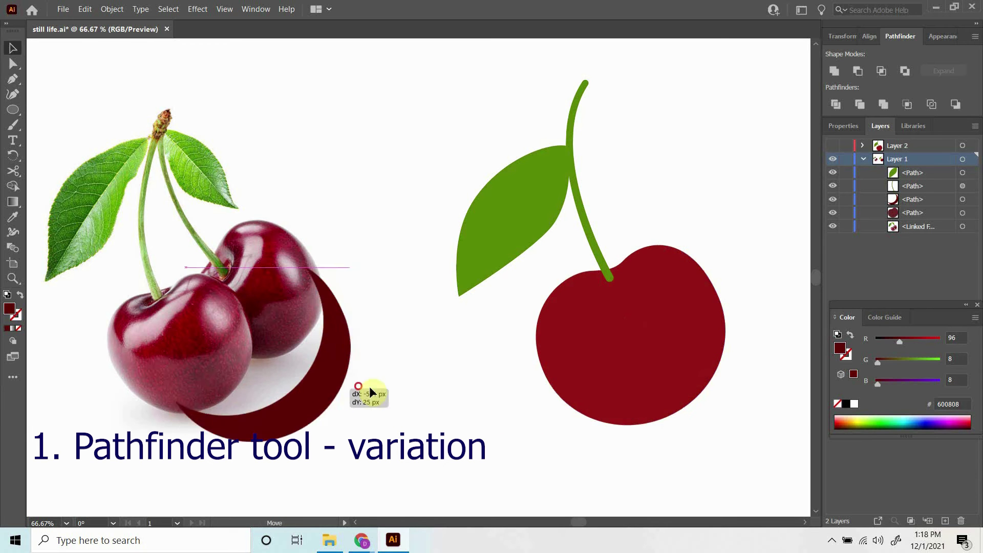
pyautogui.press('Delete')
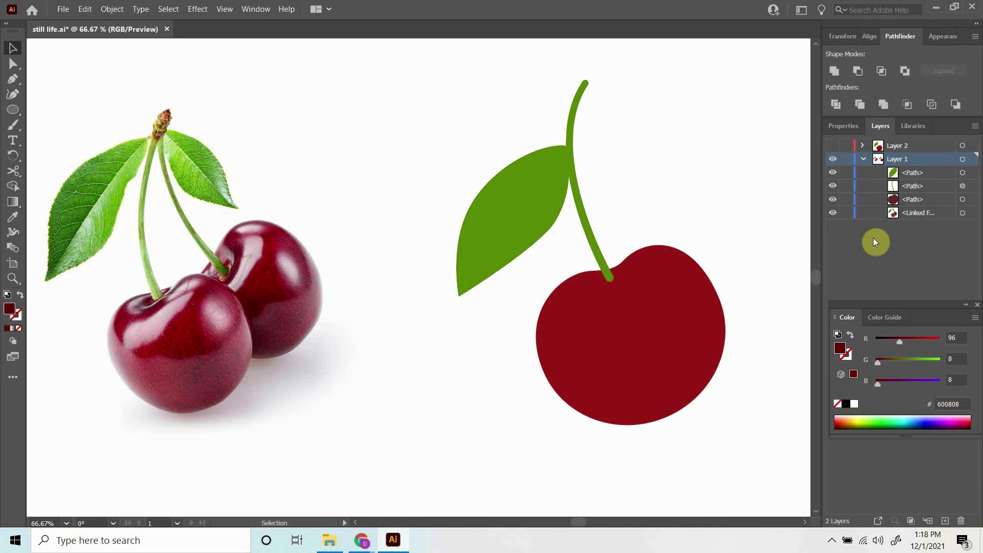
# - Paste a copy of the red cherry in front and stack it directly above the original, beneath the stem and leaf
pyautogui.click(924, 201)
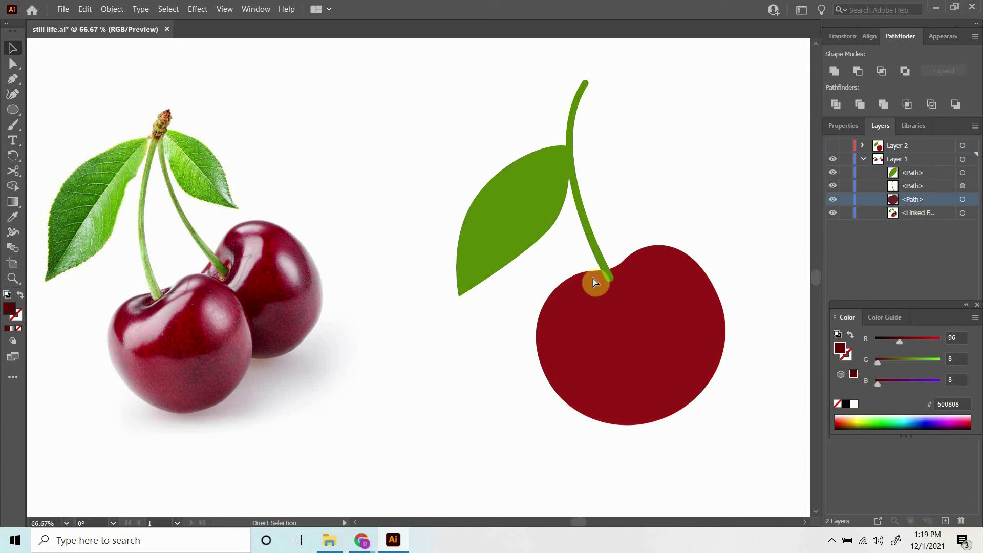
pyautogui.hotkey('ctrl', 'f')
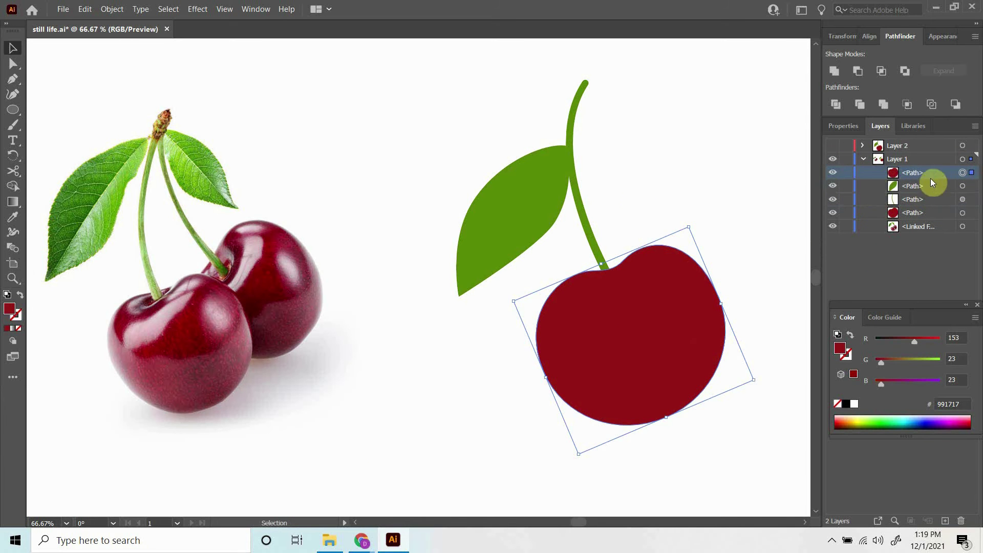
pyautogui.moveTo(920, 172); pyautogui.dragTo(915, 218)
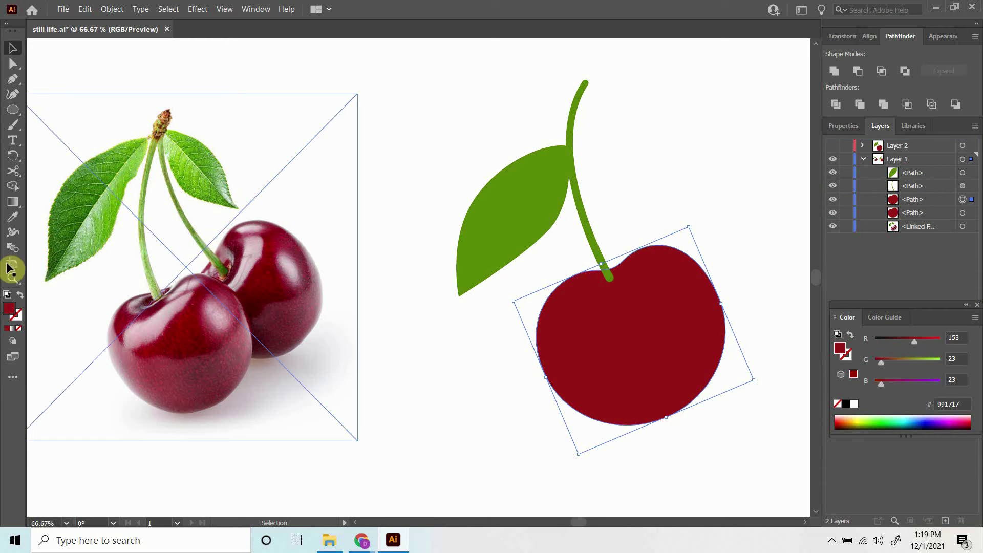
# - Fill the upper cherry copy with green 199919 and undo a trial move that uncovers the red original
pyautogui.doubleClick(10, 309)
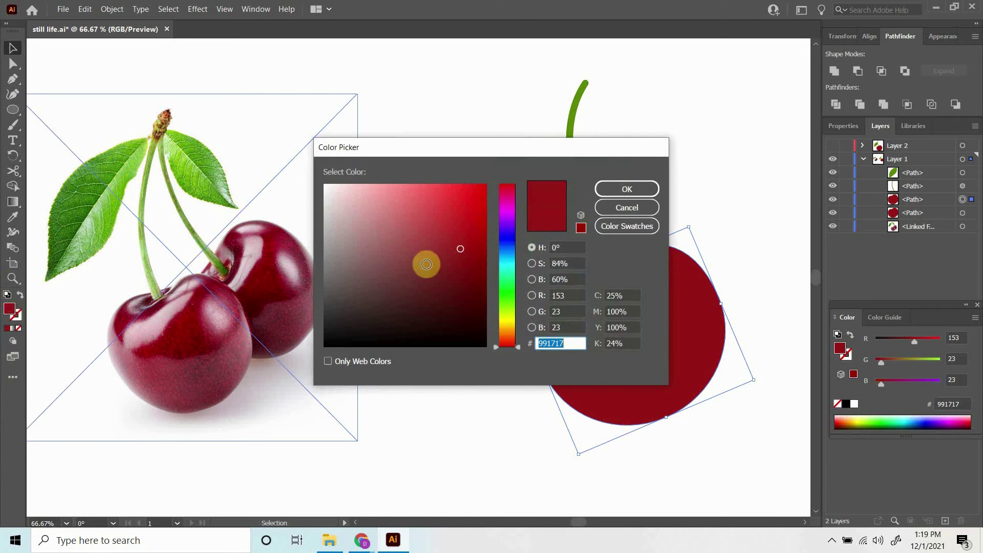
pyautogui.click(507, 292)
pyautogui.click(619, 189)
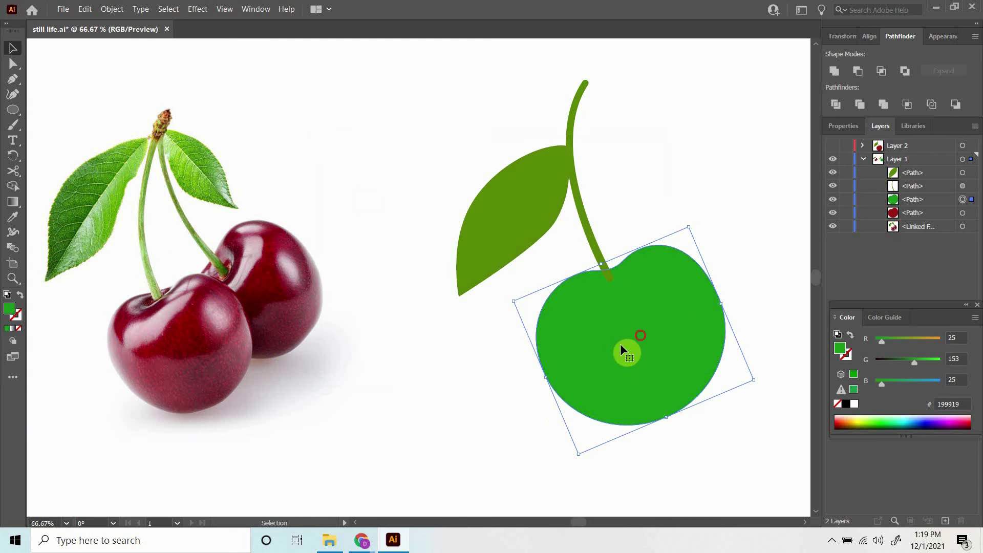
pyautogui.moveTo(622, 349); pyautogui.dragTo(518, 380)
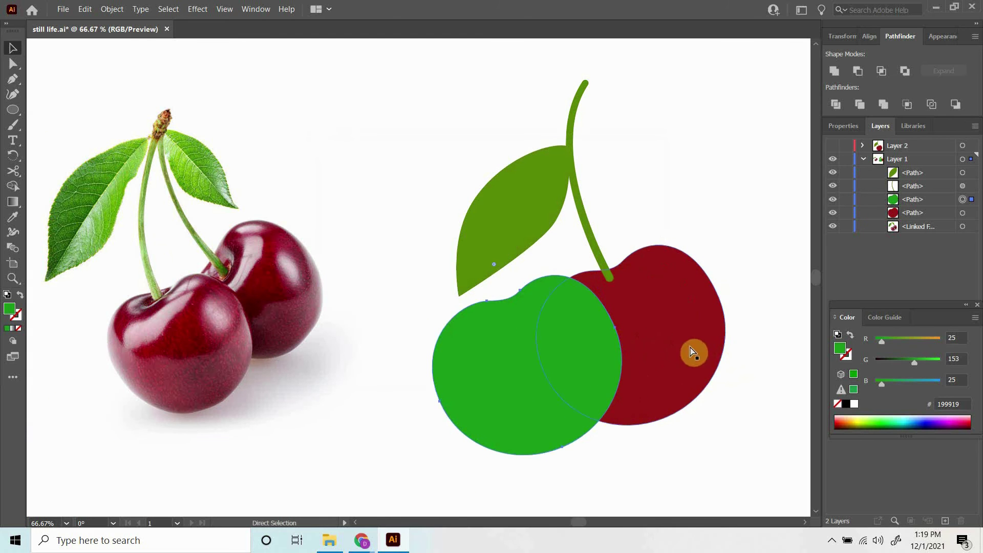
pyautogui.hotkey('ctrl', 'z')
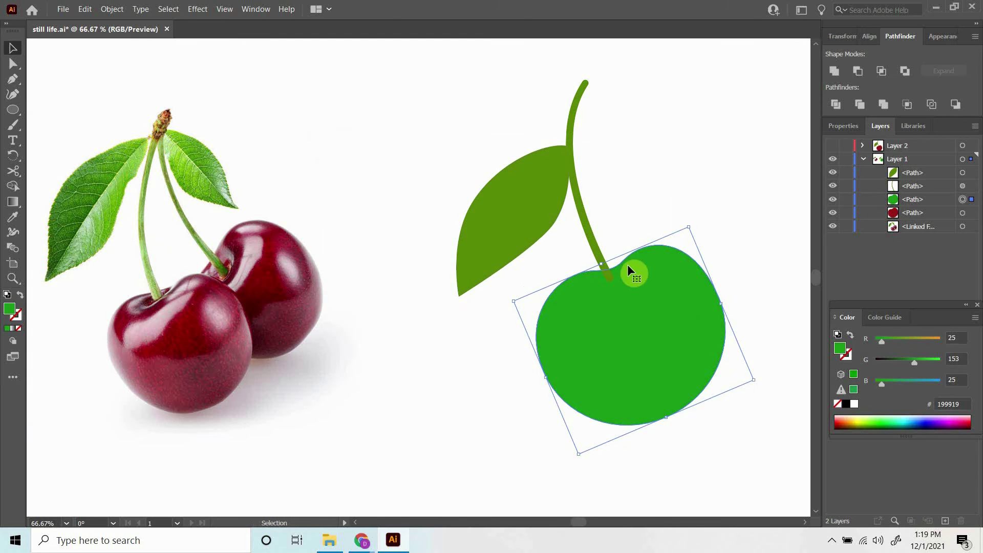
# - Draw a closed Pen tool shape whose curved inner edge crosses the cherry's lower right and whose remaining outline lies outside it
pyautogui.click(11, 81)
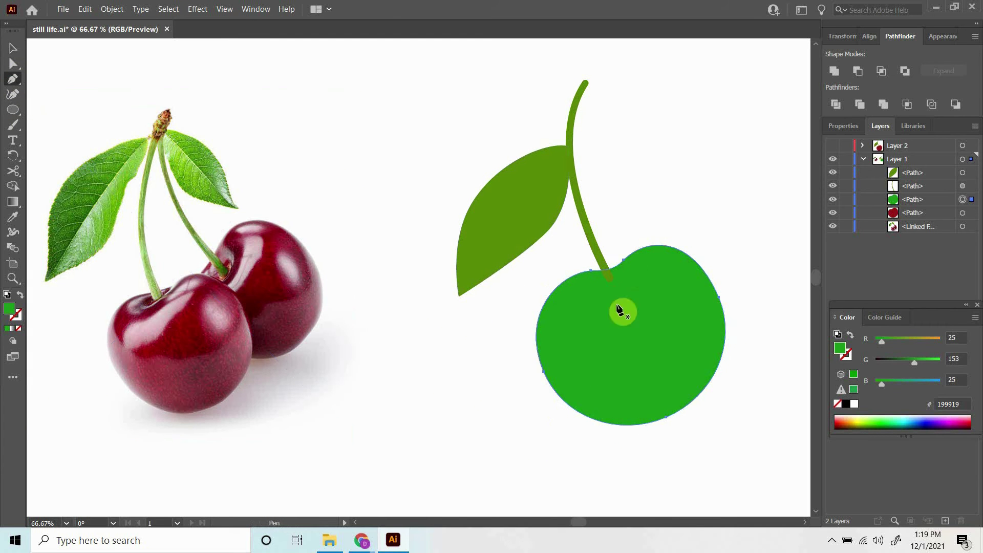
pyautogui.click(715, 241)
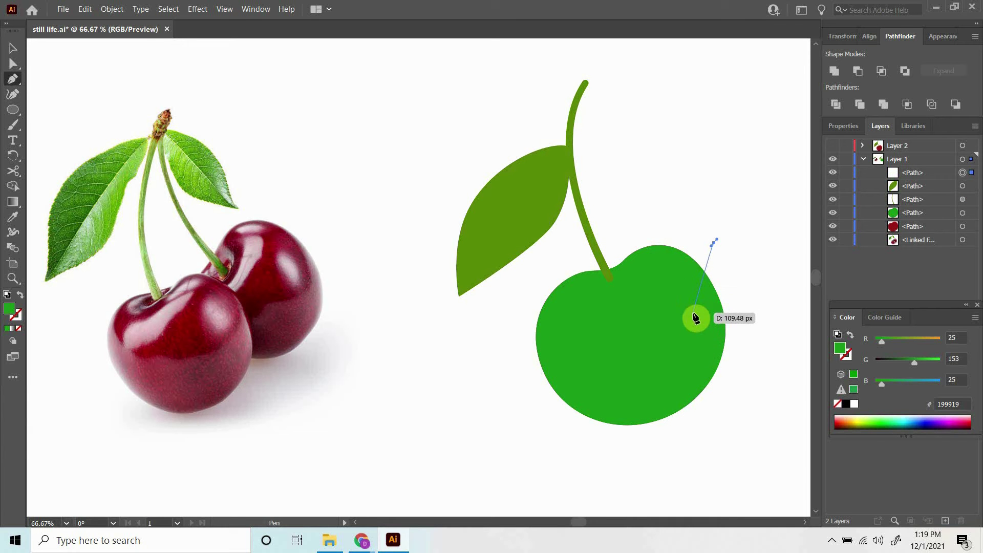
pyautogui.click(702, 307)
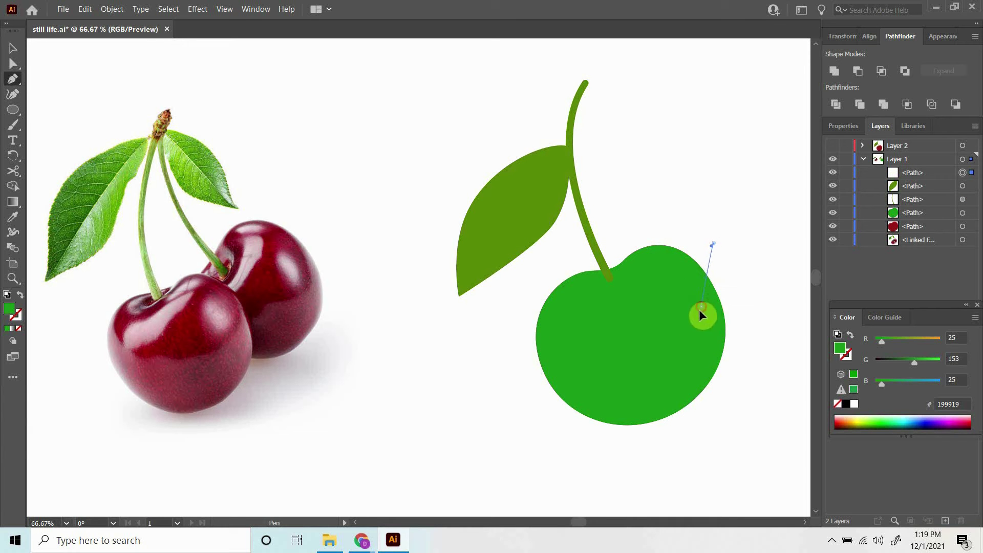
pyautogui.moveTo(699, 310); pyautogui.dragTo(664, 371)
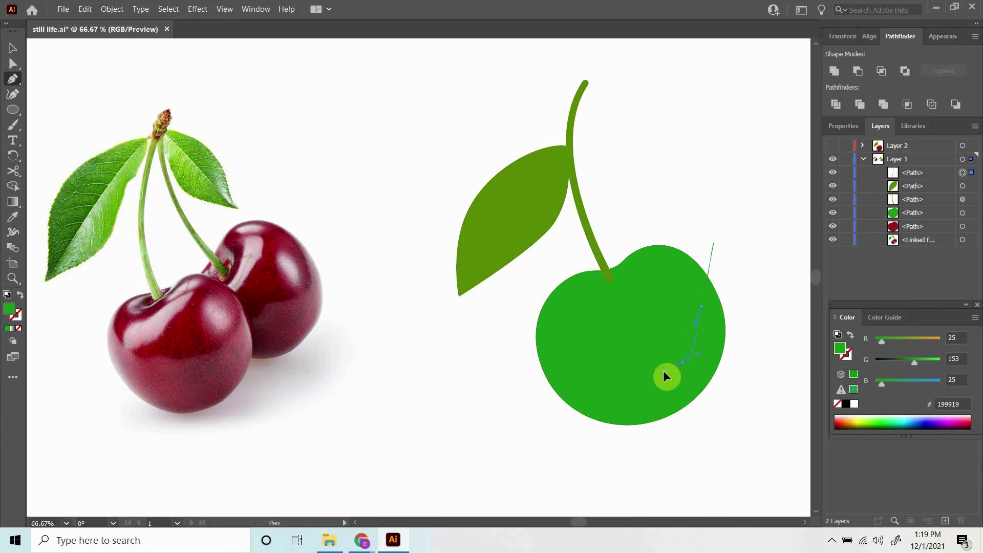
pyautogui.click(620, 399)
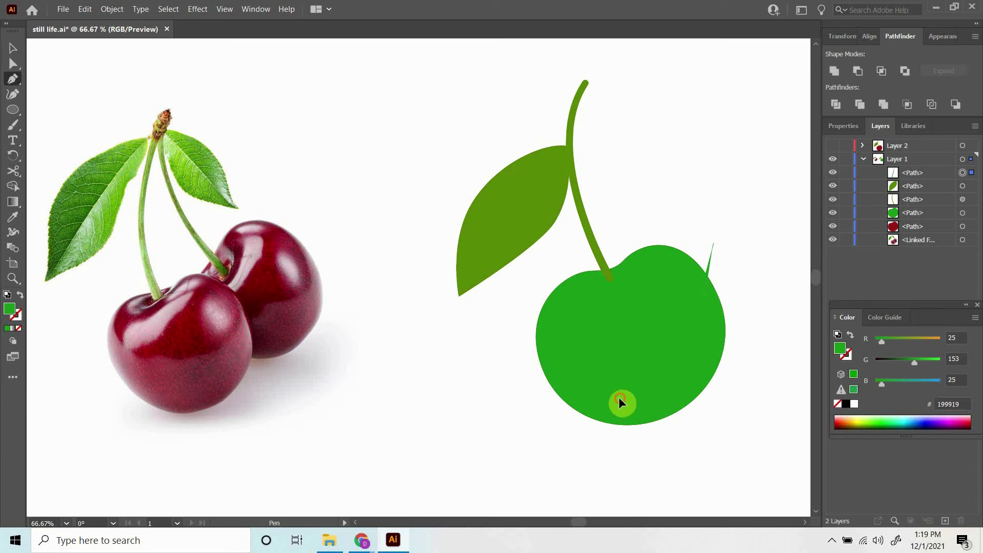
pyautogui.click(547, 391)
pyautogui.moveTo(536, 445); pyautogui.dragTo(543, 452)
pyautogui.click(660, 485)
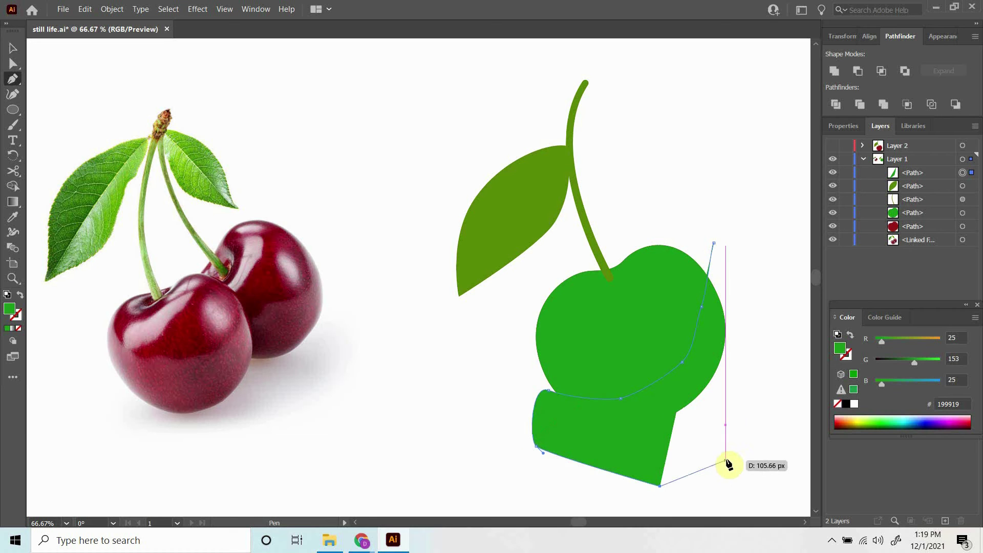
pyautogui.moveTo(748, 440); pyautogui.dragTo(788, 307)
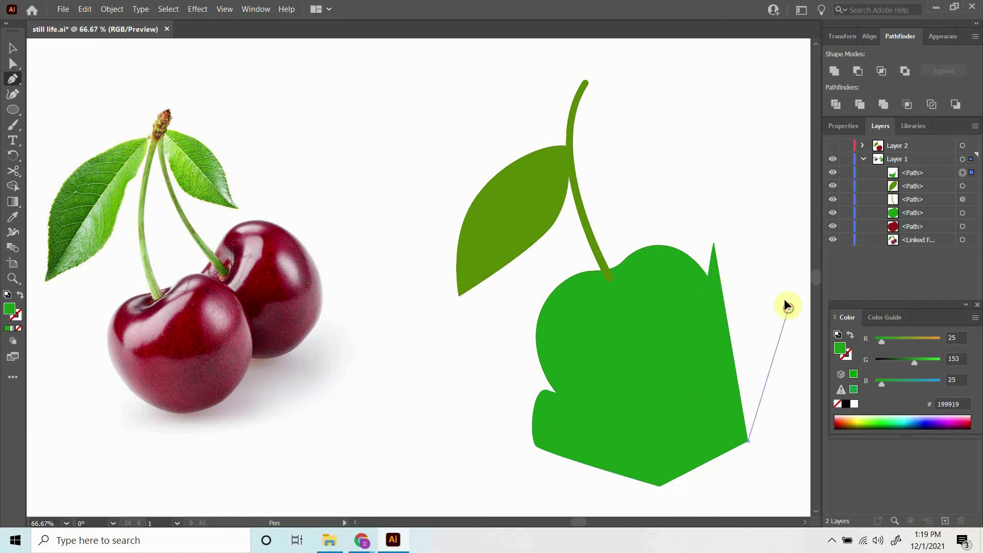
pyautogui.click(737, 240)
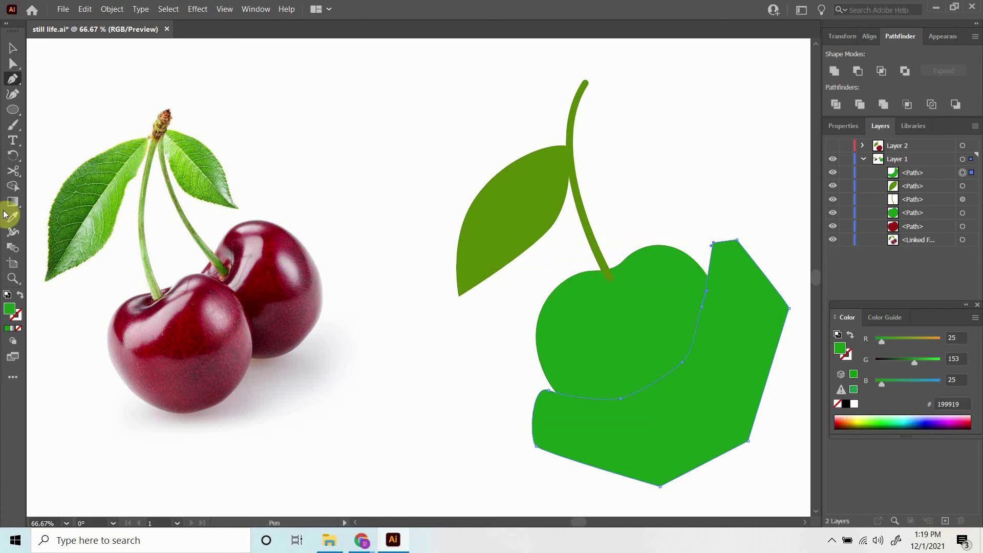
# - Intersect the green cherry copy with the pen-drawn shape using Pathfinder, leaving a crescent along the cherry's lower right
pyautogui.click(13, 48)
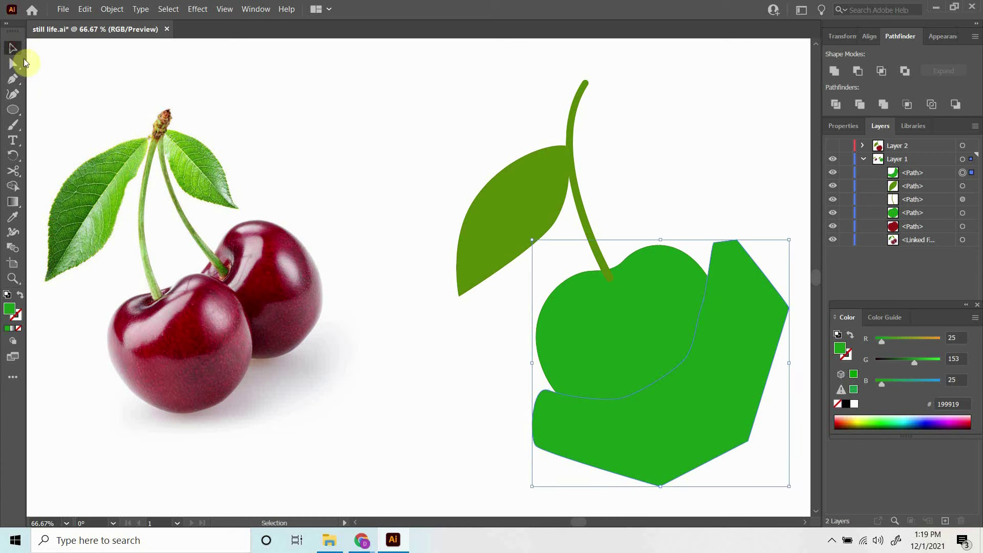
pyautogui.click(677, 259)
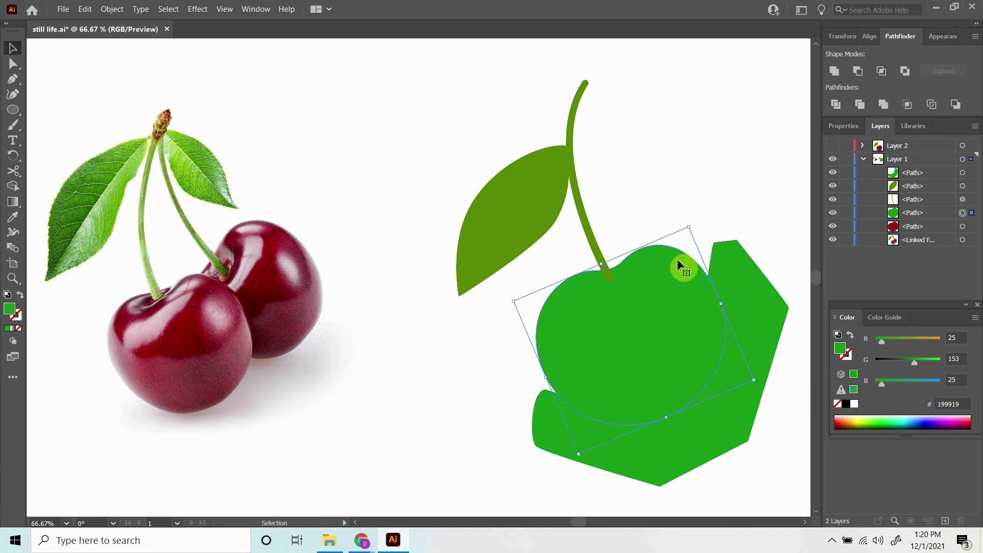
pyautogui.keyDown('shift'); pyautogui.click(769, 312); pyautogui.keyUp('shift')
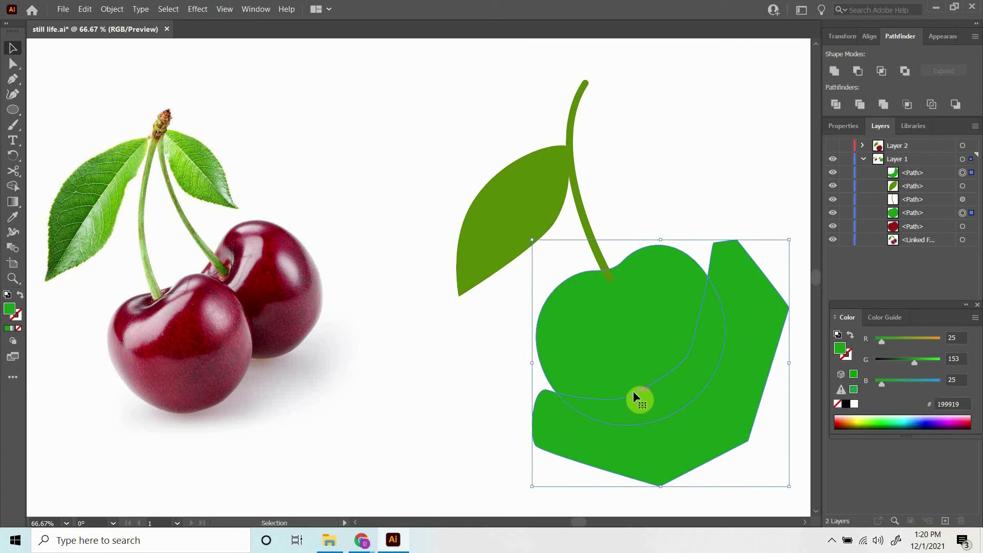
pyautogui.click(883, 70)
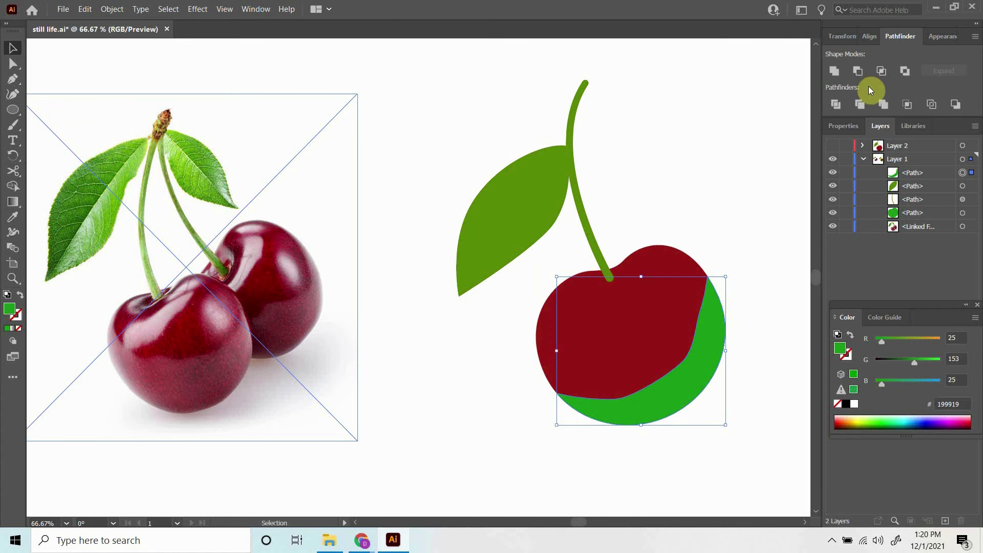
# - Sample the cherry's red onto the crescent and darken its fill to 680707 for the shadow
pyautogui.click(578, 362)
pyautogui.click(13, 217)
pyautogui.click(559, 339)
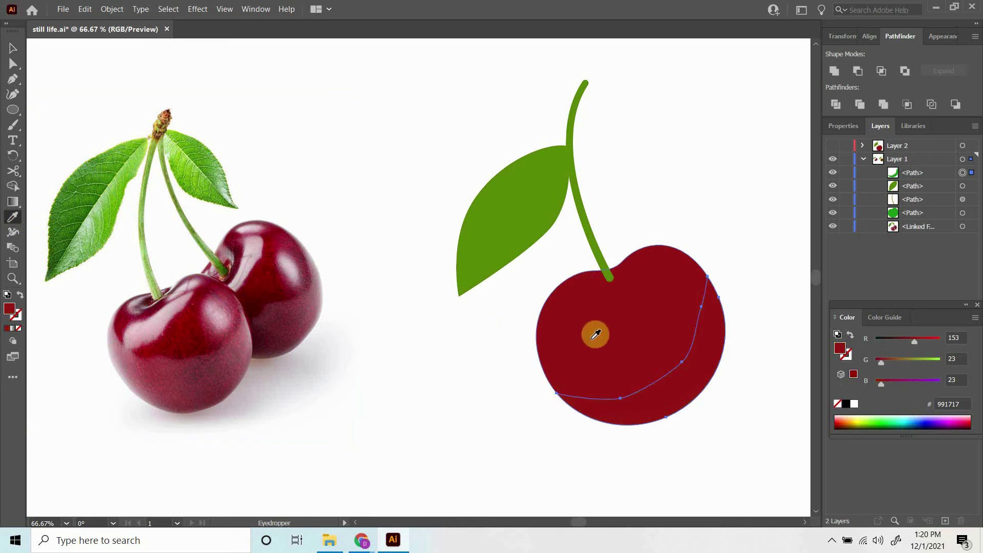
pyautogui.doubleClick(9, 305)
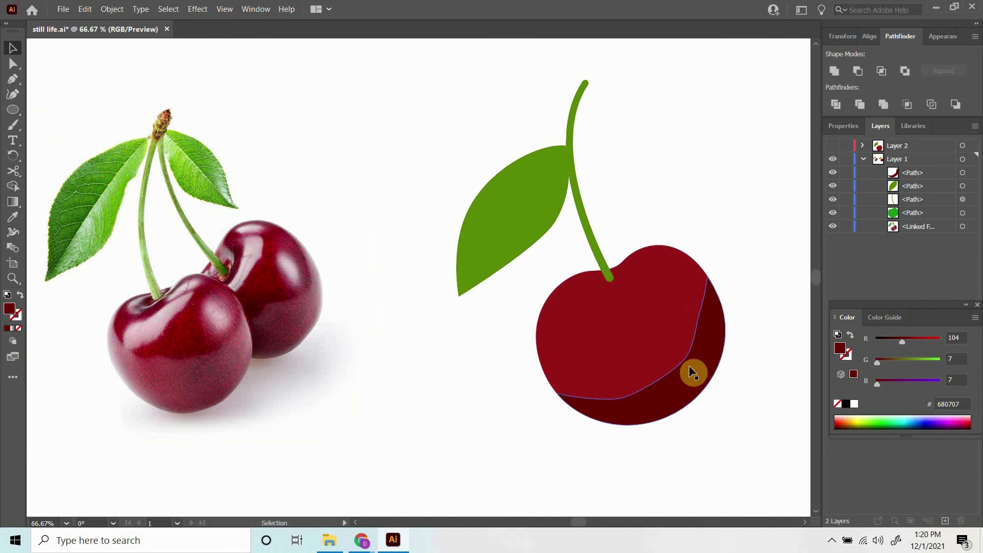
# - Adjust the anchor point at the bend of the shadow's inner edge slightly inward, and deselect the shape
pyautogui.click(702, 346)
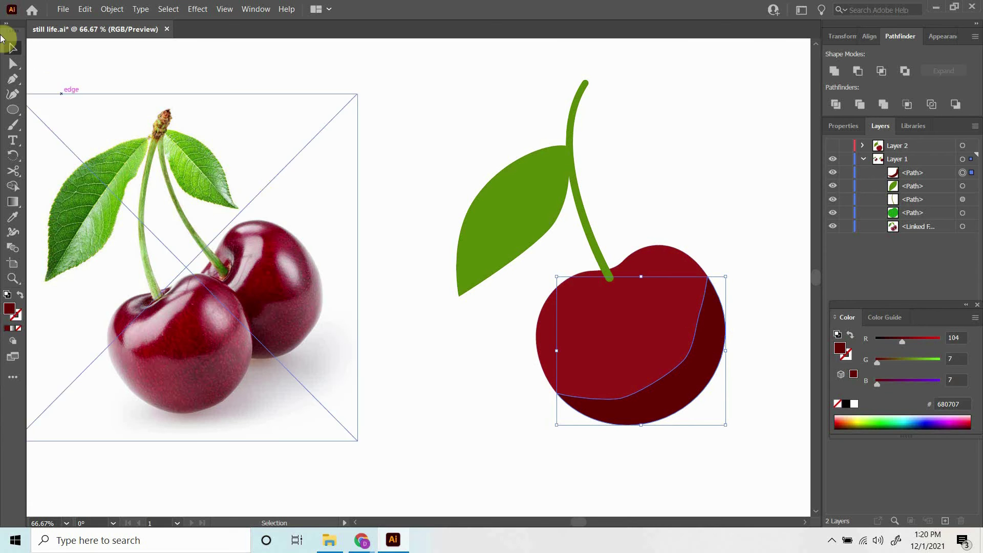
pyautogui.click(13, 64)
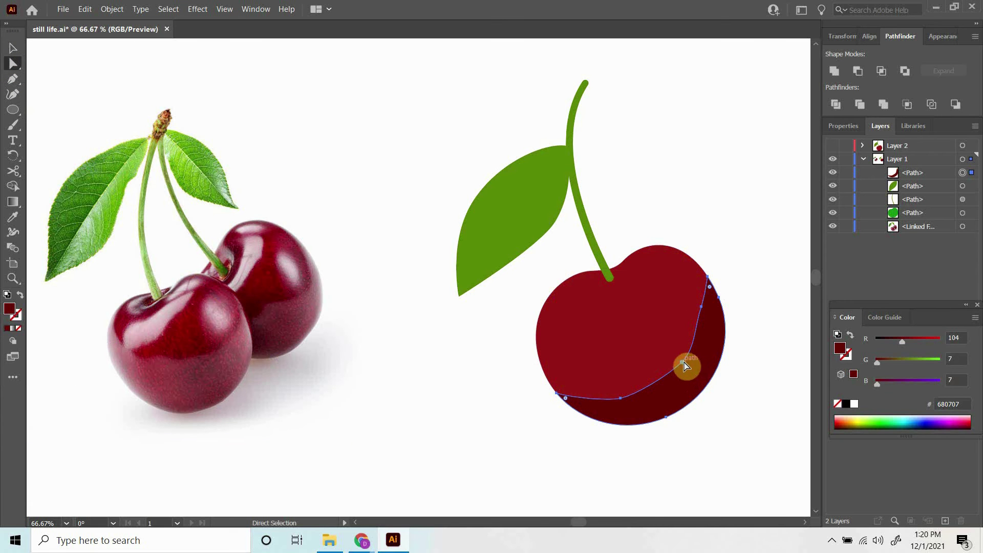
pyautogui.moveTo(686, 366)
pyautogui.mouseDown()
pyautogui.moveTo(713, 338)
pyautogui.moveTo(681, 360)
pyautogui.mouseUp()
pyautogui.click(737, 227)
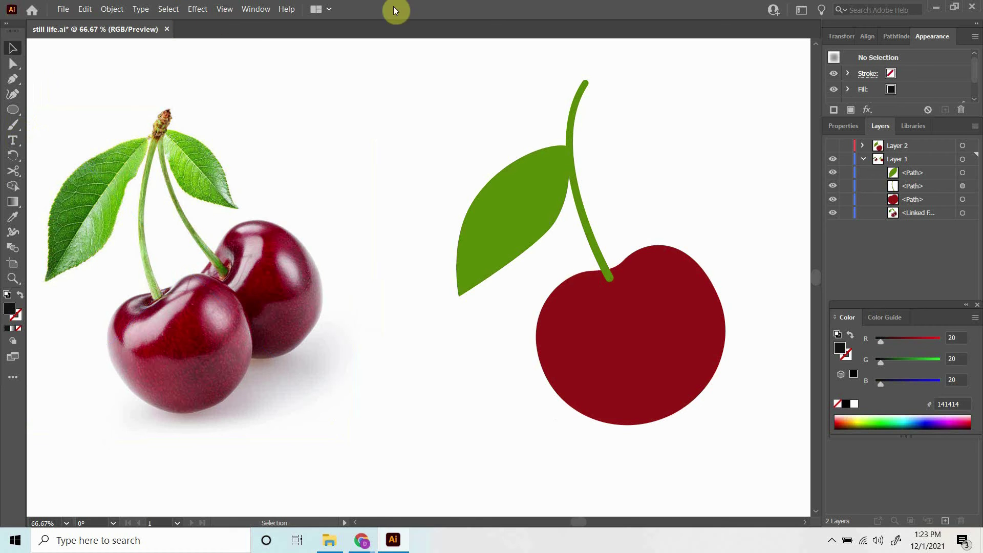
# - Switch the workspace to Essentials Classic
pyautogui.click(259, 9)
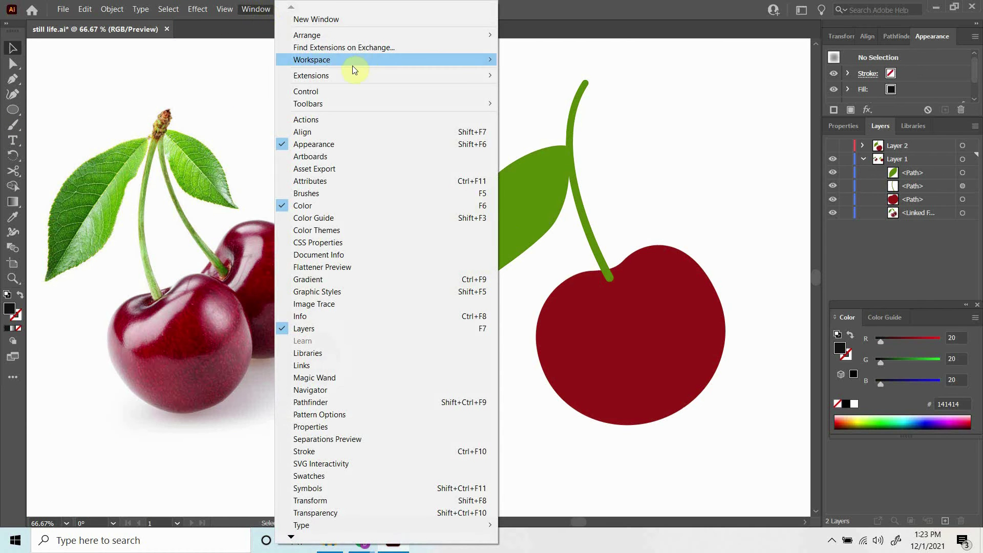
pyautogui.moveTo(356, 64)
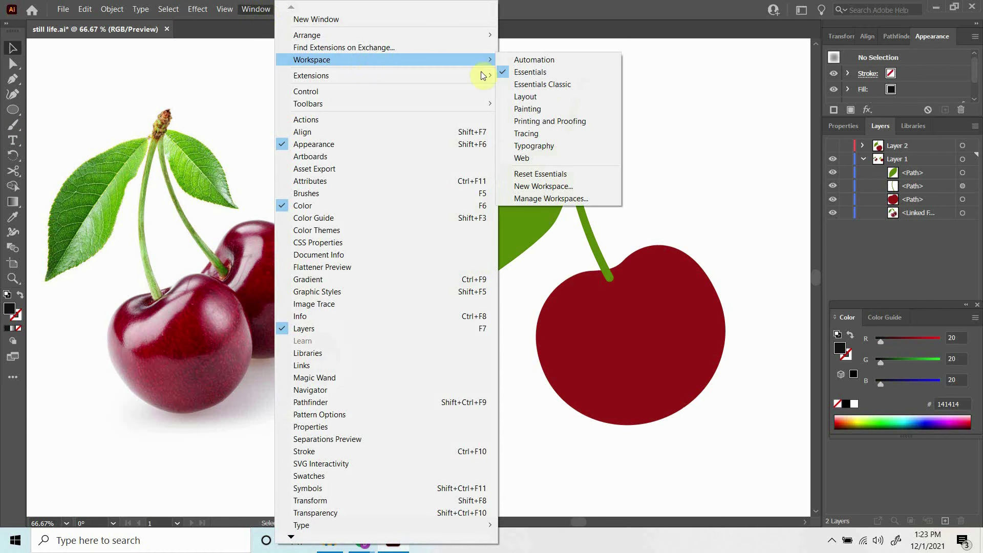
pyautogui.click(582, 83)
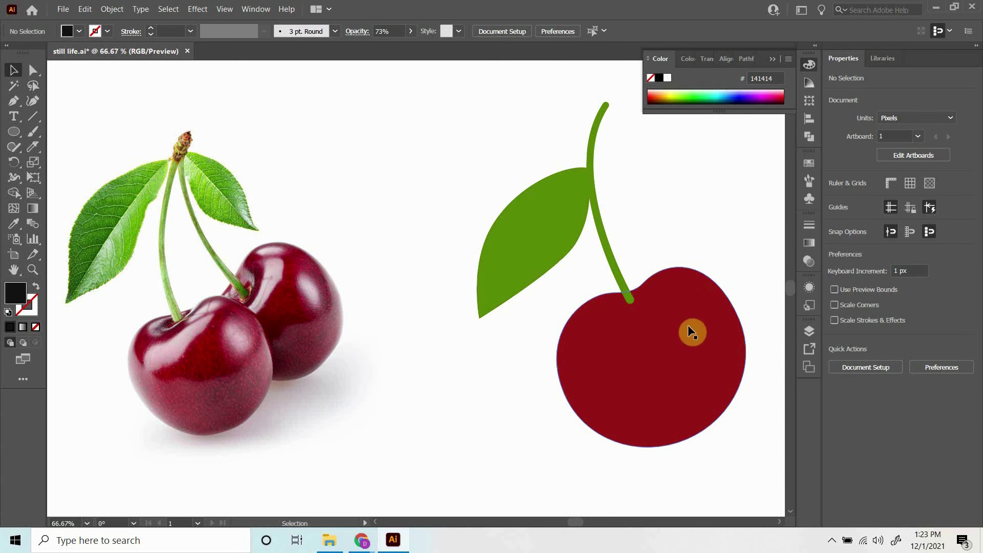
# - Slice the red cherry with the Knife tool along a curve from its upper right edge to its lower left edge
pyautogui.click(689, 365)
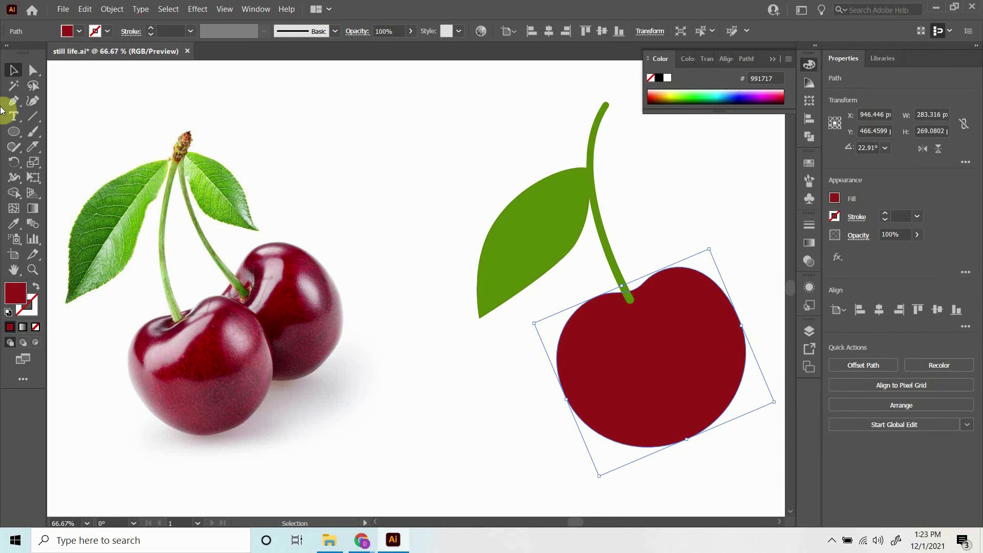
pyautogui.click(34, 148)
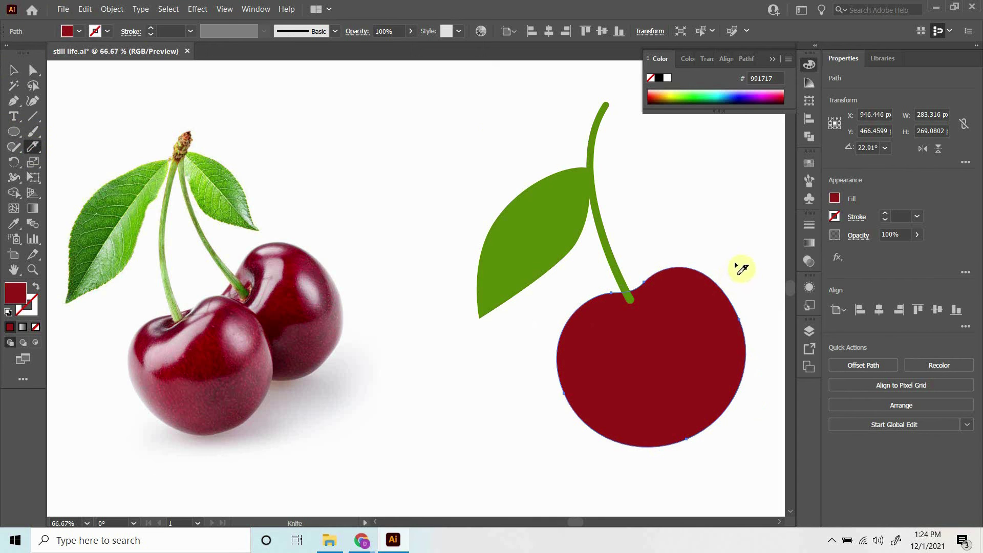
pyautogui.moveTo(738, 264)
pyautogui.mouseDown()
pyautogui.moveTo(720, 323)
pyautogui.moveTo(684, 375)
pyautogui.moveTo(640, 409)
pyautogui.moveTo(551, 423)
pyautogui.mouseUp()
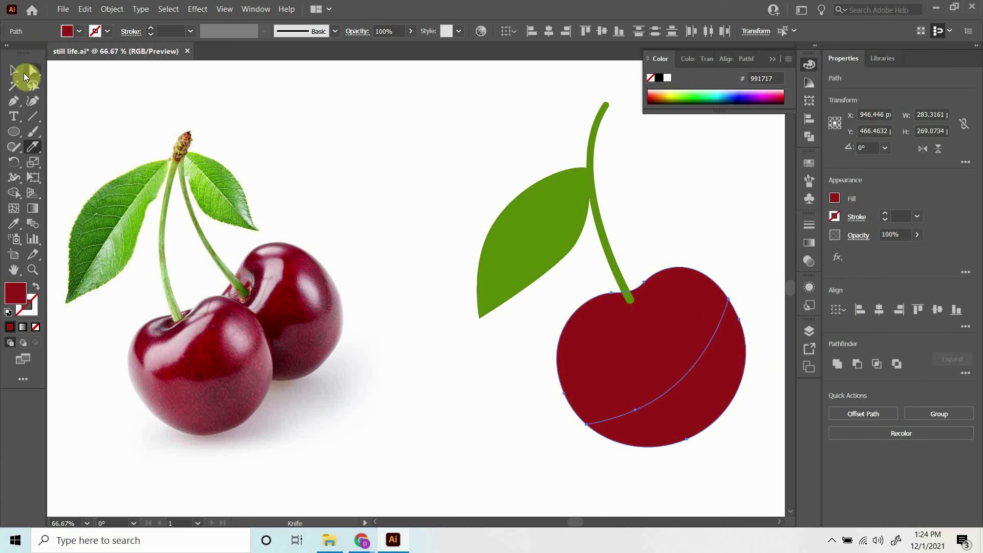
# - Try filling both cut cherry pieces with dark red 720C0C and undo the fill
pyautogui.click(23, 73)
pyautogui.click(652, 355)
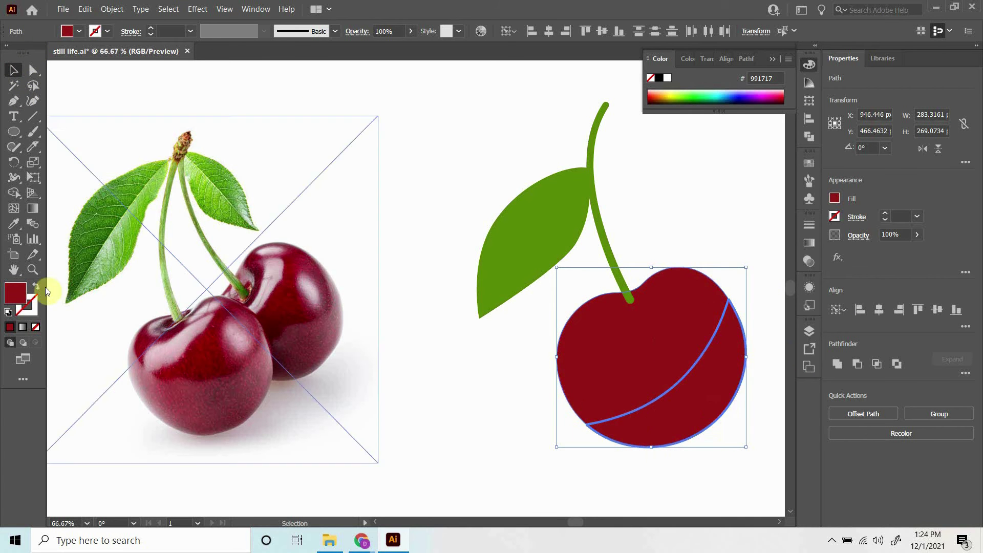
pyautogui.doubleClick(15, 293)
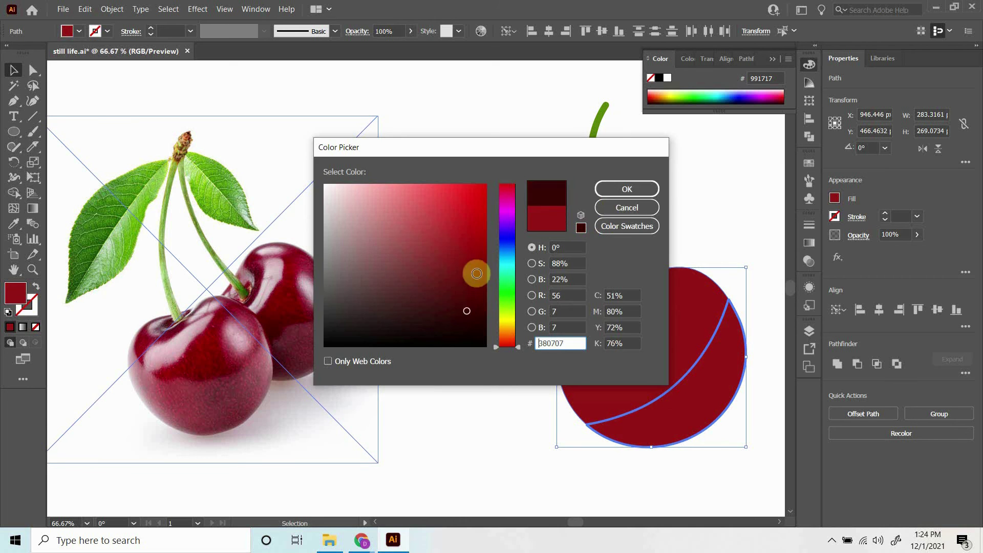
pyautogui.click(470, 274)
pyautogui.click(625, 190)
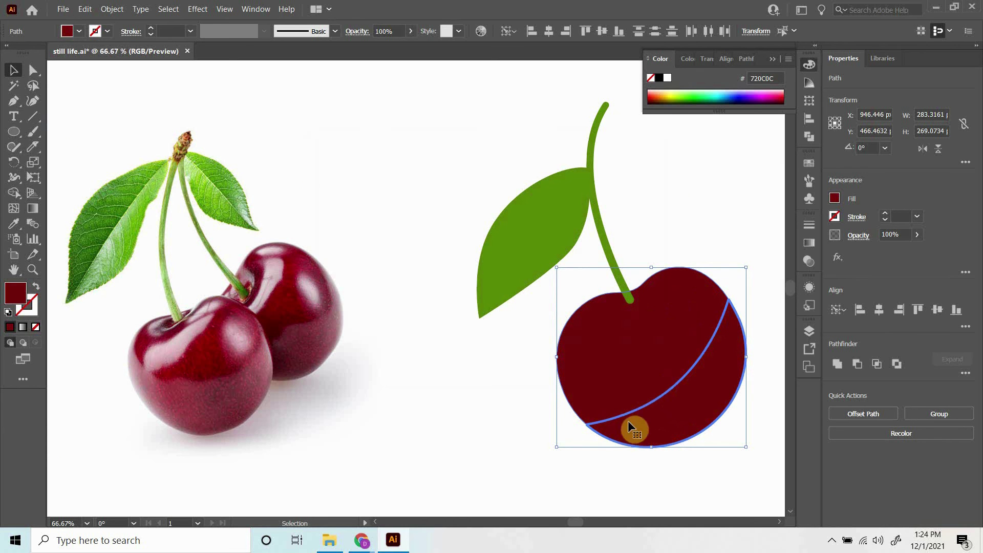
pyautogui.hotkey('ctrl', 'z')
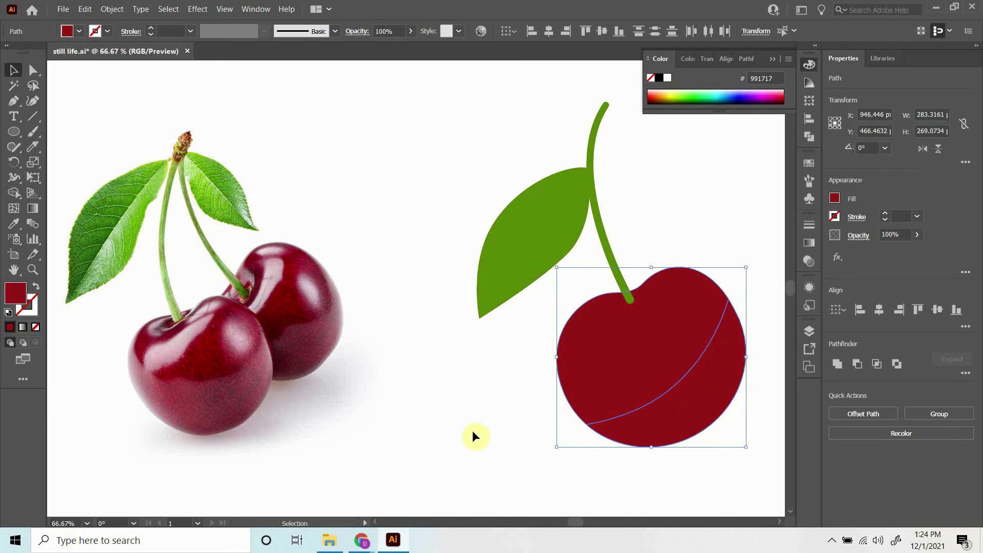
# - Isolate the cherry's lower-right piece, fill it with dark red 720D0D as the shadow, and exit isolation mode
pyautogui.doubleClick(696, 398)
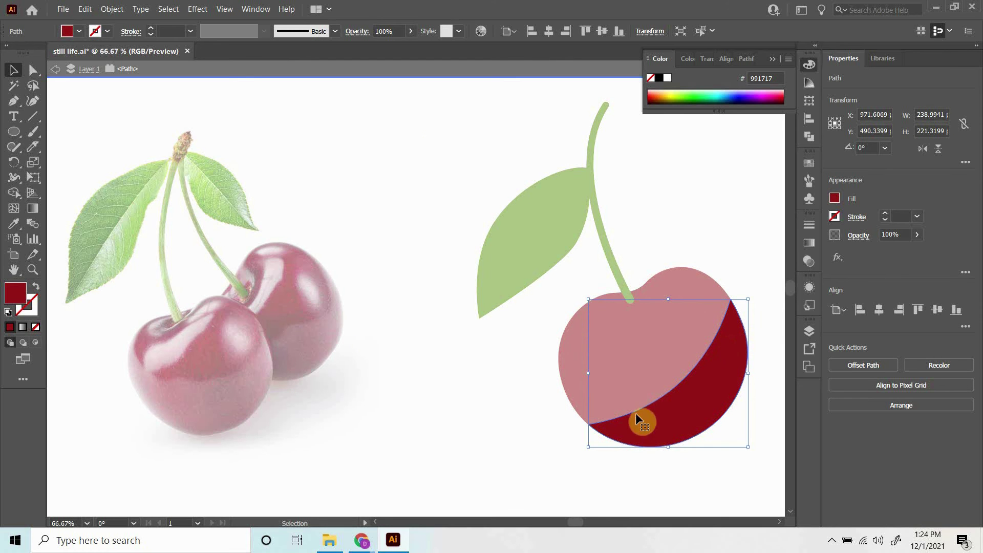
pyautogui.moveTo(655, 401)
pyautogui.mouseDown()
pyautogui.moveTo(705, 397)
pyautogui.moveTo(653, 401)
pyautogui.mouseUp()
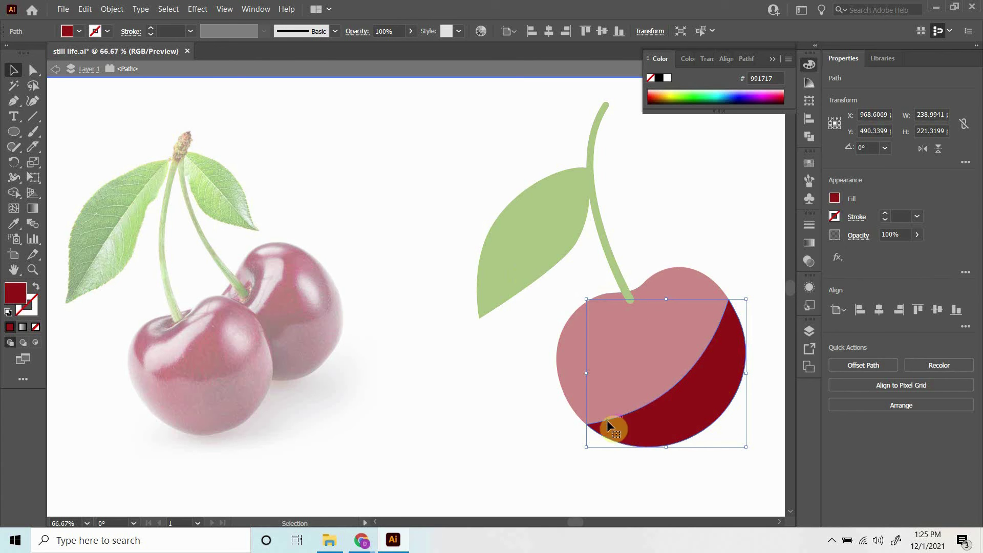
pyautogui.doubleClick(16, 294)
pyautogui.click(468, 271)
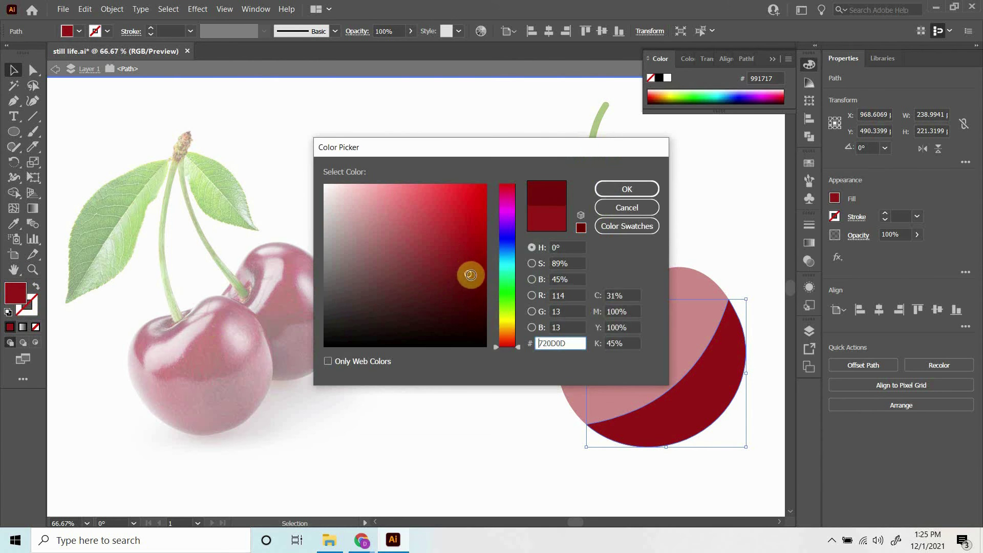
pyautogui.click(614, 189)
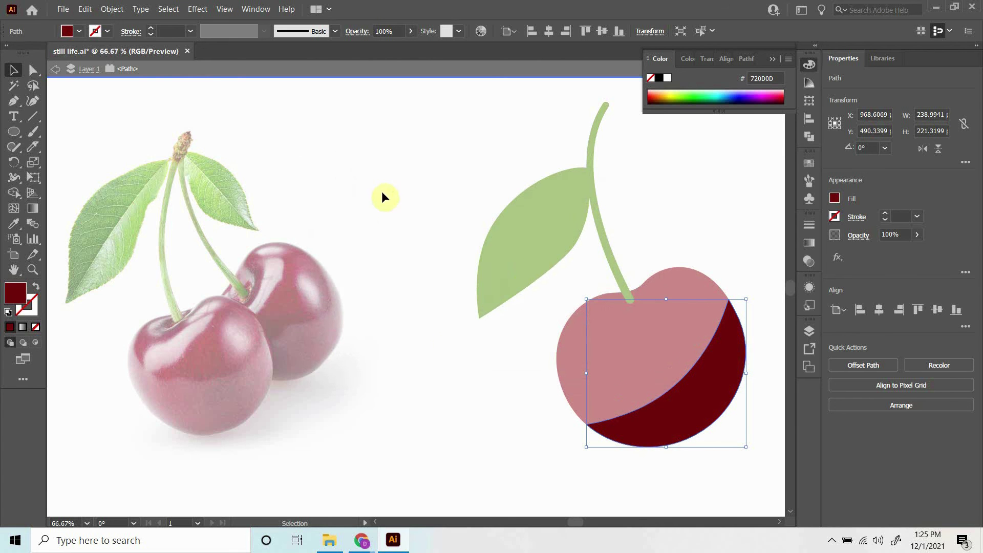
pyautogui.doubleClick(387, 230)
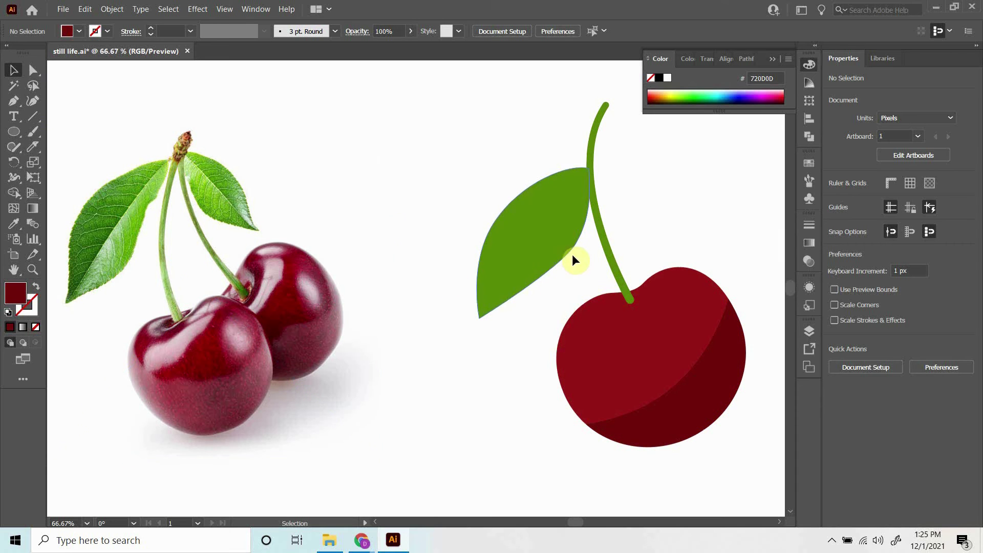
# - Slice the green leaf lengthwise with the Knife tool from its lower tip to where it meets the stem
pyautogui.click(532, 259)
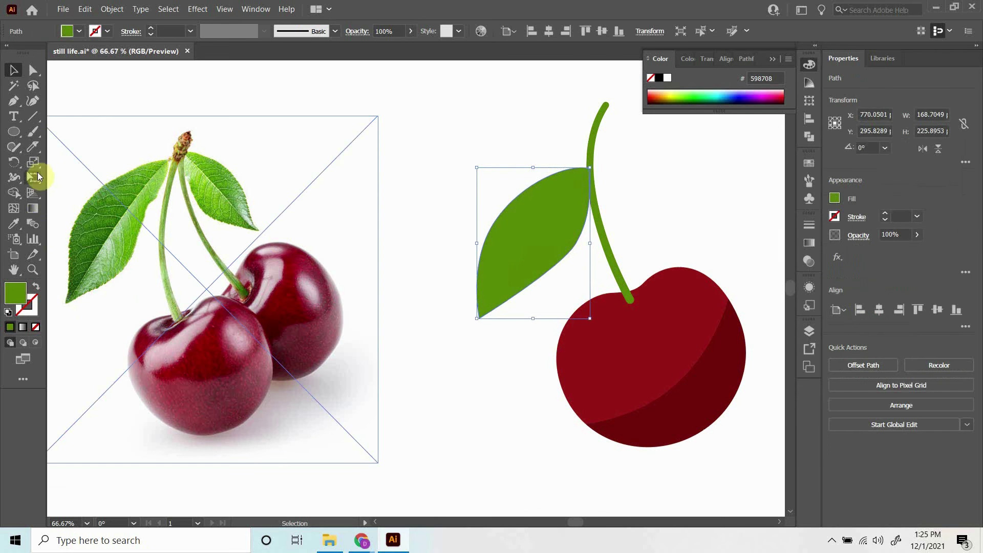
pyautogui.click(30, 148)
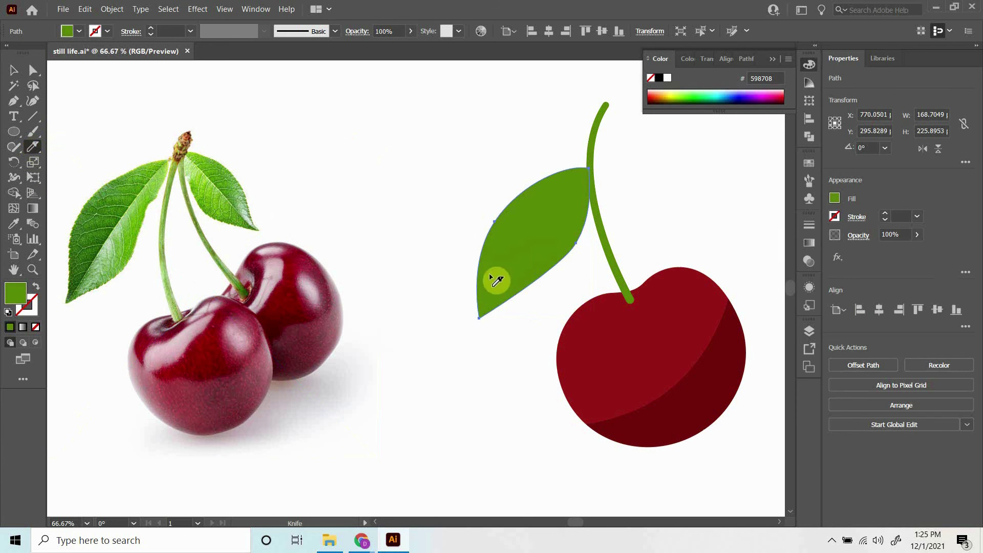
pyautogui.moveTo(477, 334)
pyautogui.mouseDown()
pyautogui.moveTo(537, 234)
pyautogui.moveTo(543, 240)
pyautogui.moveTo(594, 164)
pyautogui.mouseUp()
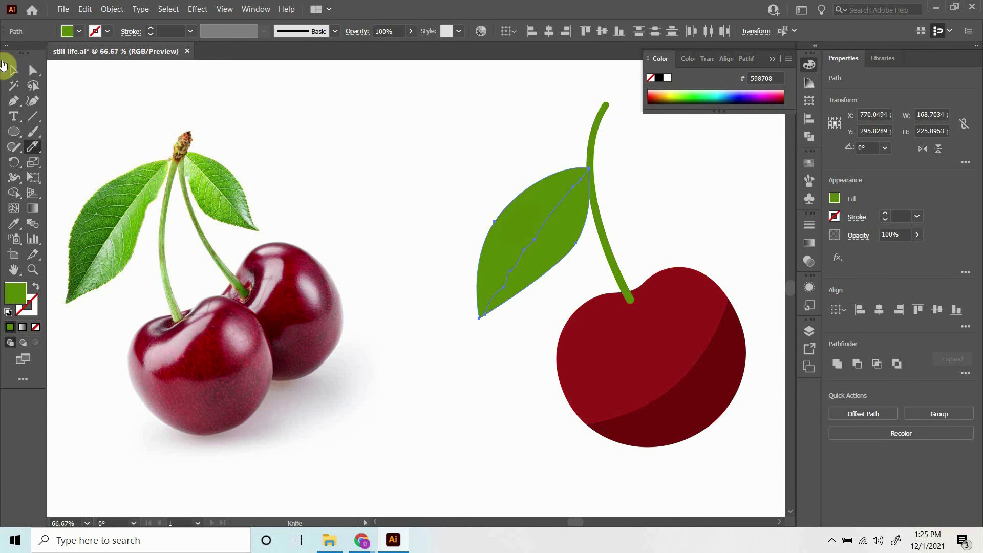
# - Isolate the leaf's lower-right half, fill it with lighter green 7CA328, and exit isolation mode
pyautogui.click(15, 70)
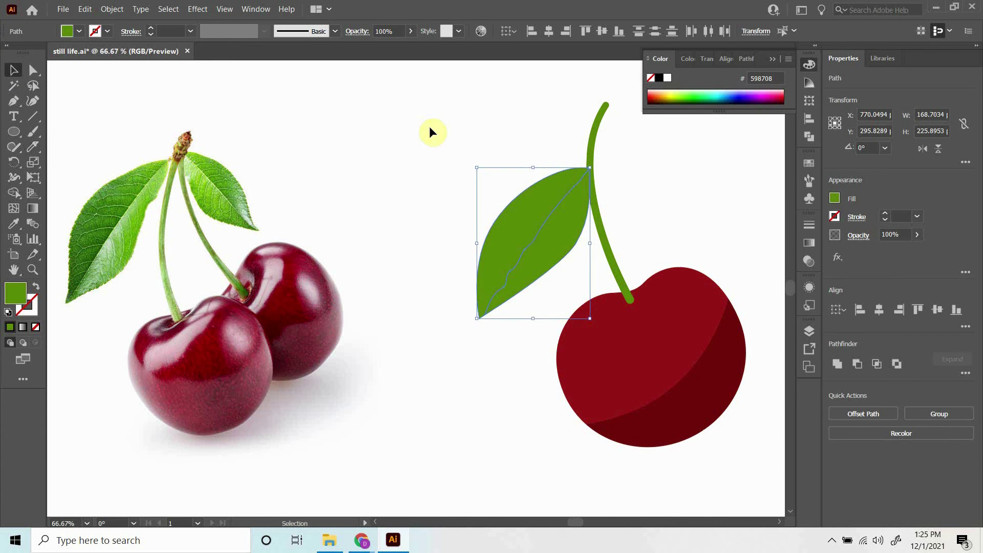
pyautogui.doubleClick(562, 247)
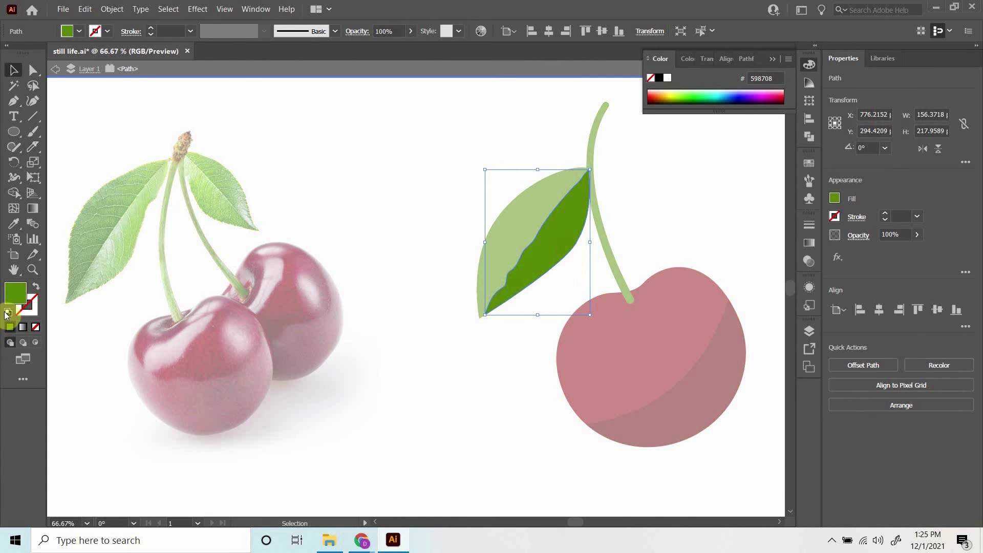
pyautogui.doubleClick(16, 294)
pyautogui.click(450, 242)
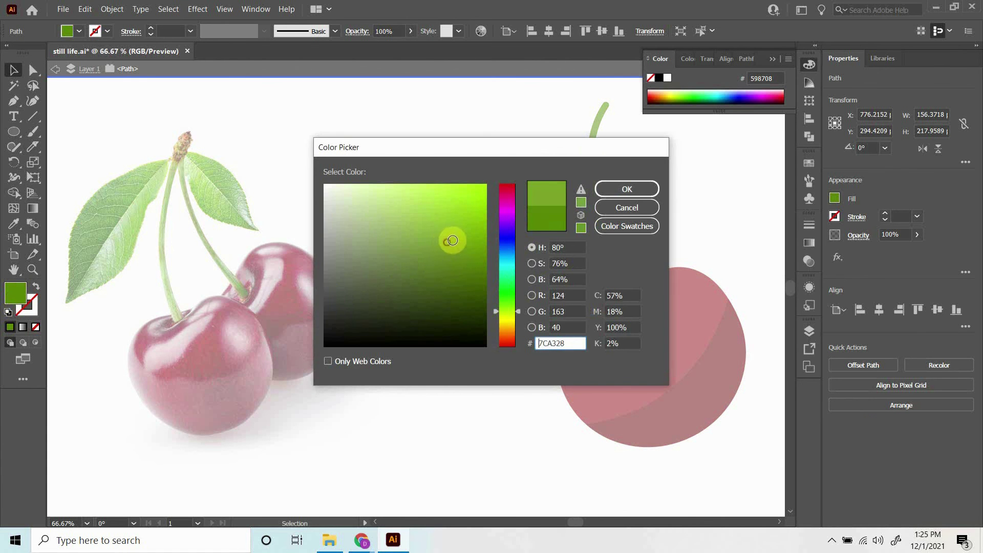
pyautogui.click(634, 187)
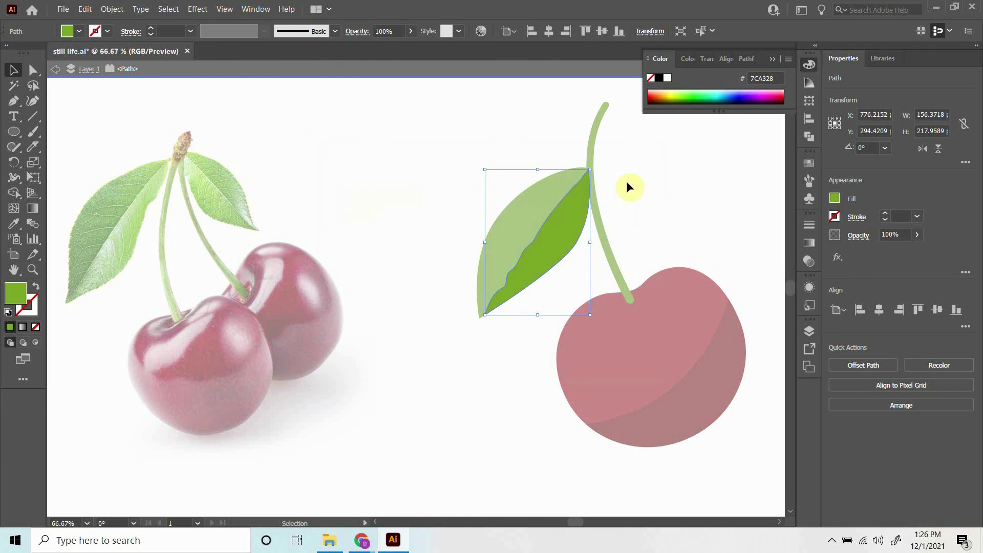
pyautogui.doubleClick(666, 210)
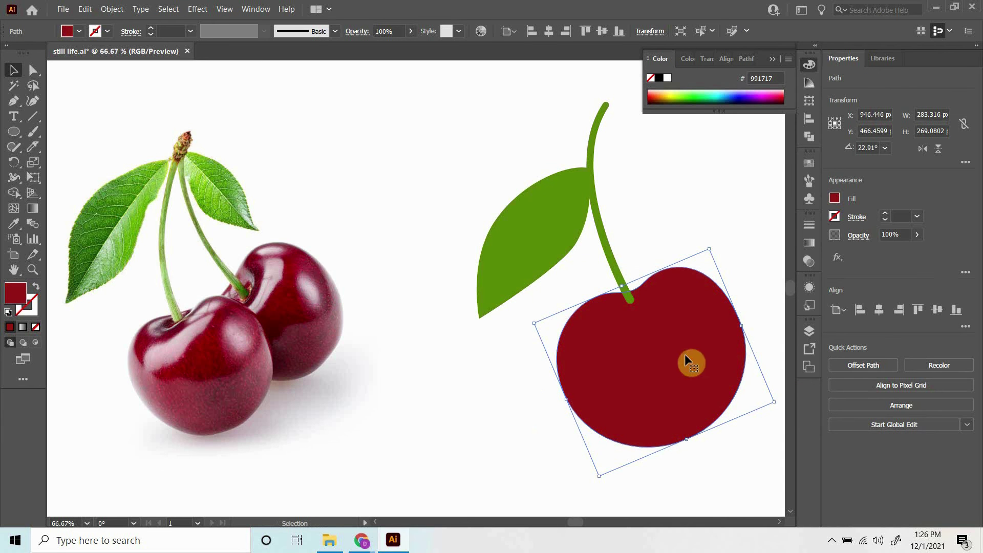
# - Give the uncut red cherry an 11 pt black stroke and deselect it
pyautogui.doubleClick(35, 312)
pyautogui.press('Return')
pyautogui.click(218, 362)
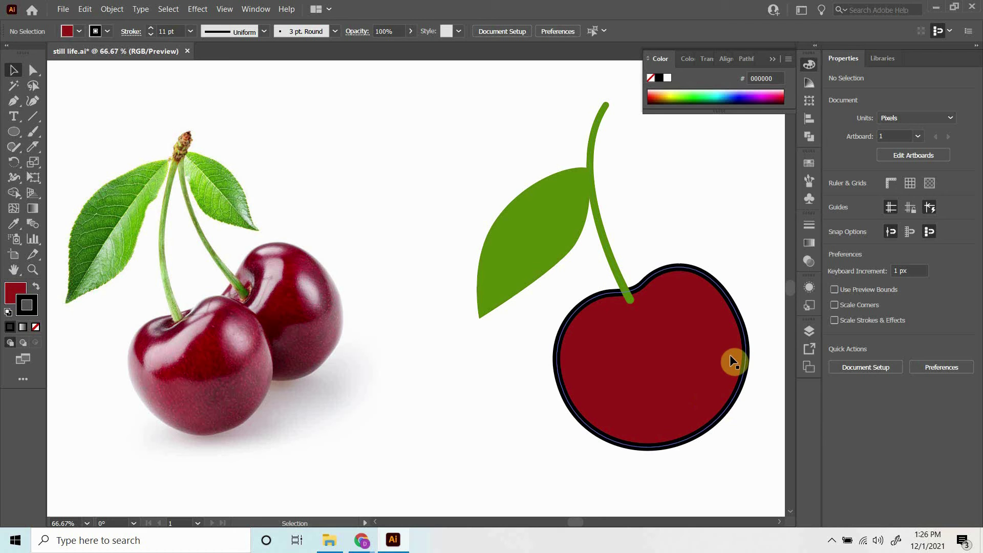
# - Slice the outlined cherry with the Knife tool along a curve from its upper right edge to its bottom edge
pyautogui.click(36, 147)
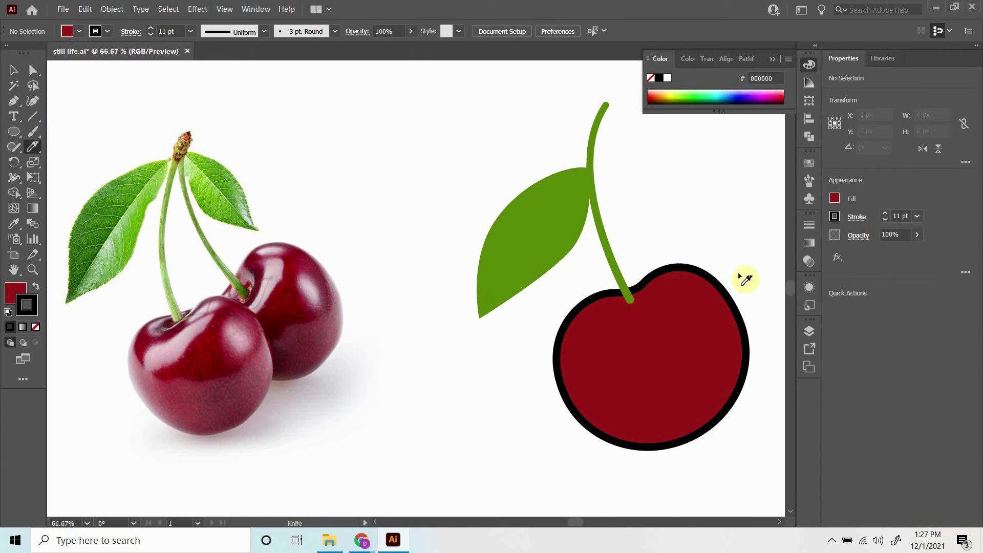
pyautogui.moveTo(739, 277)
pyautogui.mouseDown()
pyautogui.moveTo(671, 395)
pyautogui.moveTo(532, 458)
pyautogui.moveTo(499, 463)
pyautogui.mouseUp()
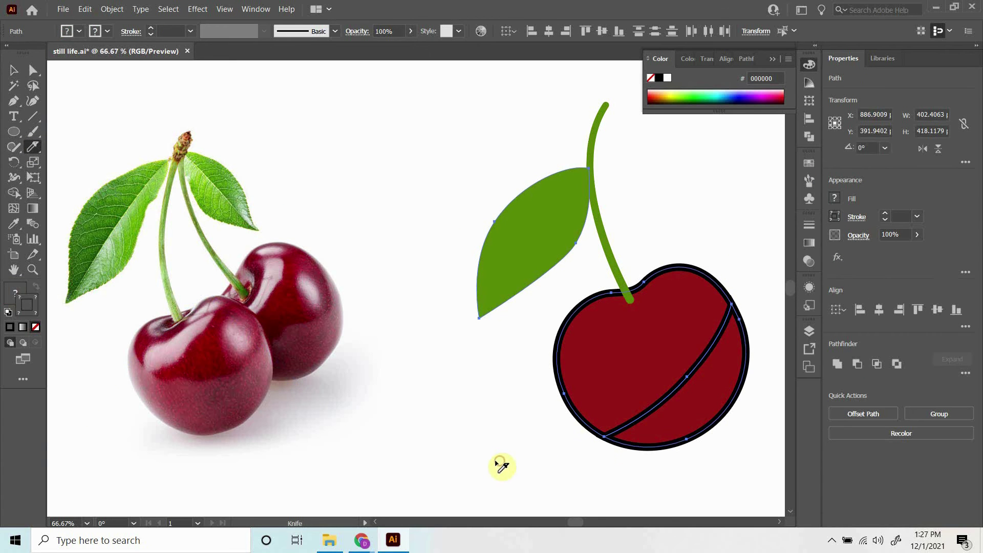
pyautogui.moveTo(741, 318)
pyautogui.mouseDown()
pyautogui.moveTo(719, 359)
pyautogui.moveTo(745, 343)
pyautogui.mouseUp()
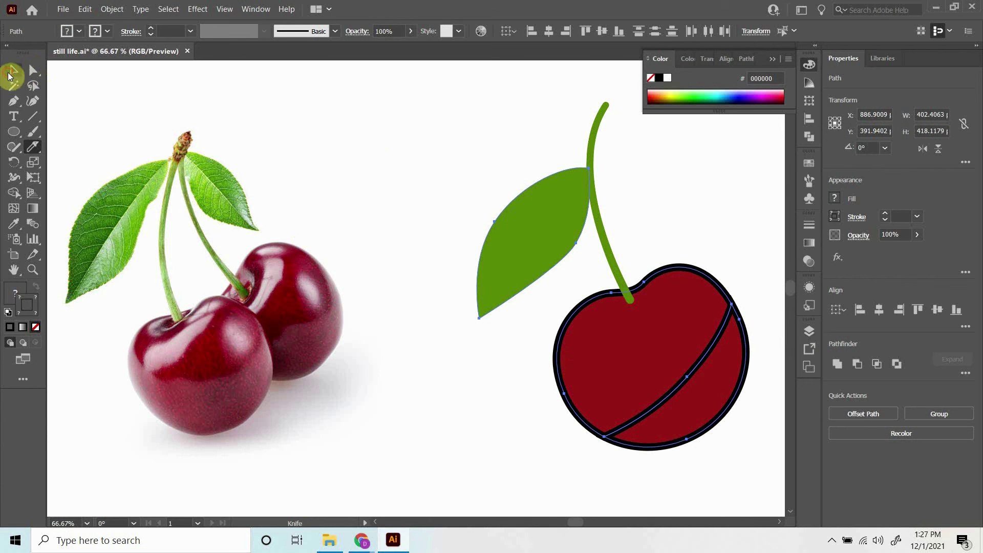
# - Isolate the outlined cherry's lower-right piece and move it left, clear of the rest of the cherry
pyautogui.click(9, 74)
pyautogui.click(669, 377)
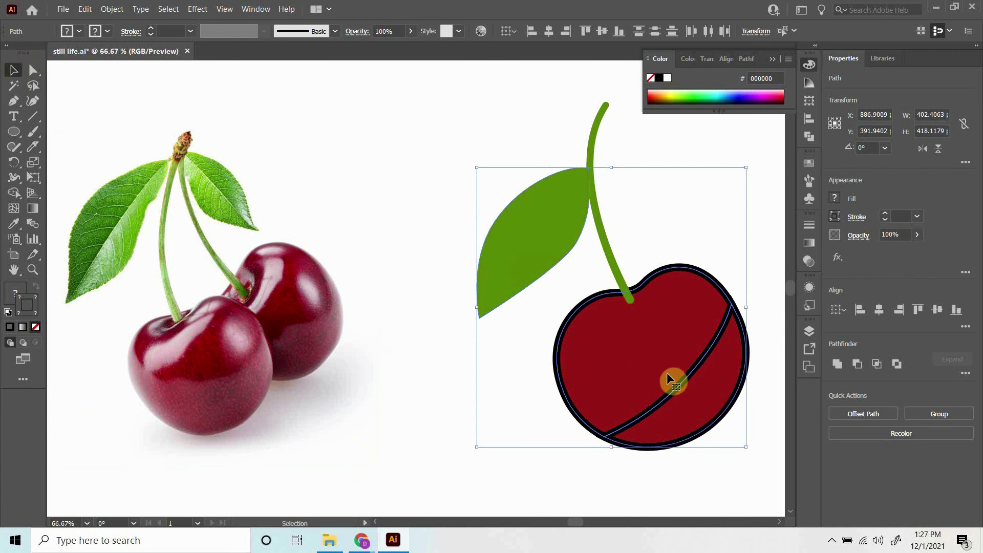
pyautogui.doubleClick(722, 408)
pyautogui.moveTo(717, 401); pyautogui.dragTo(569, 348)
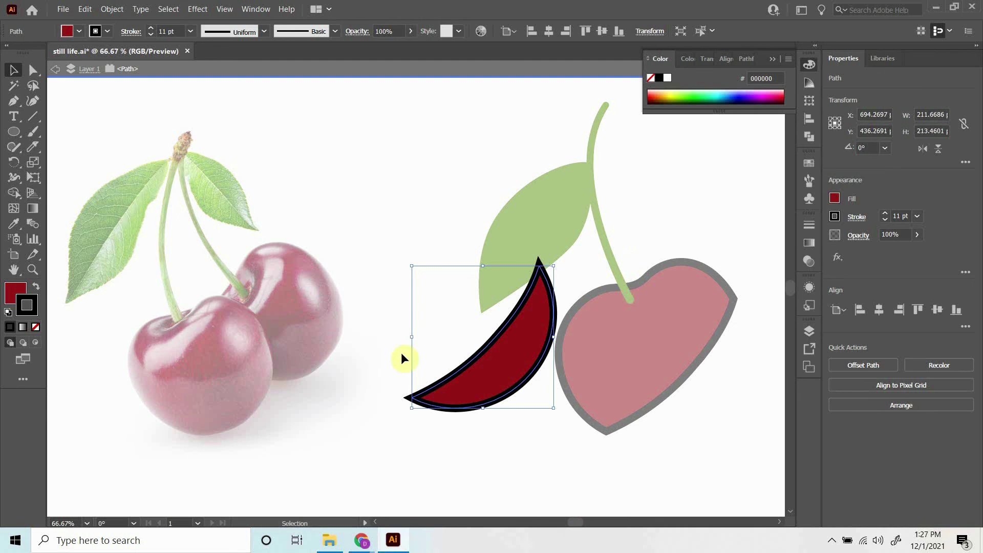
# - Undo the piece's move and the Knife cut through the outlined cherry and leaf
pyautogui.hotkey('ctrl', 'z')
pyautogui.hotkey('ctrl', 'z')
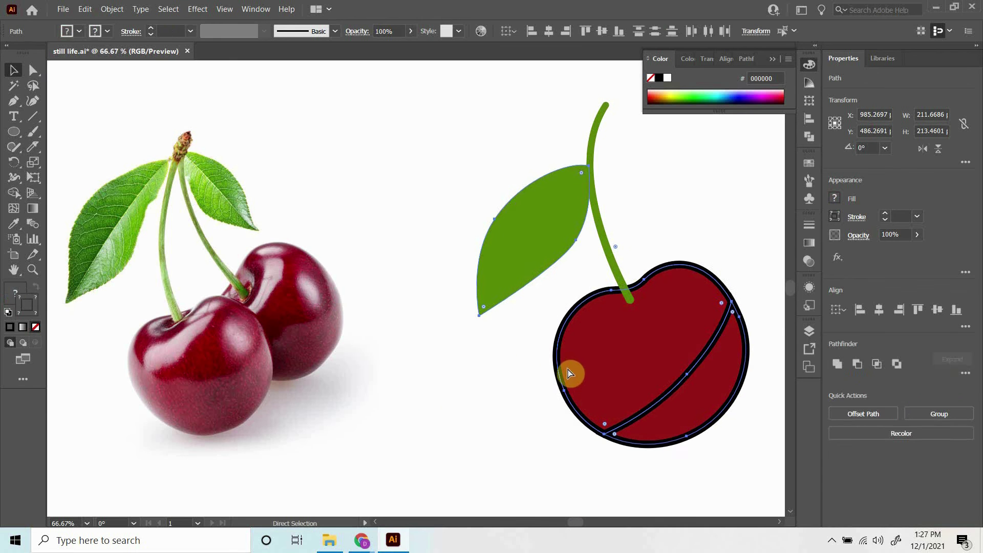
pyautogui.hotkey('ctrl', 'z')
pyautogui.hotkey('ctrl', 'z')
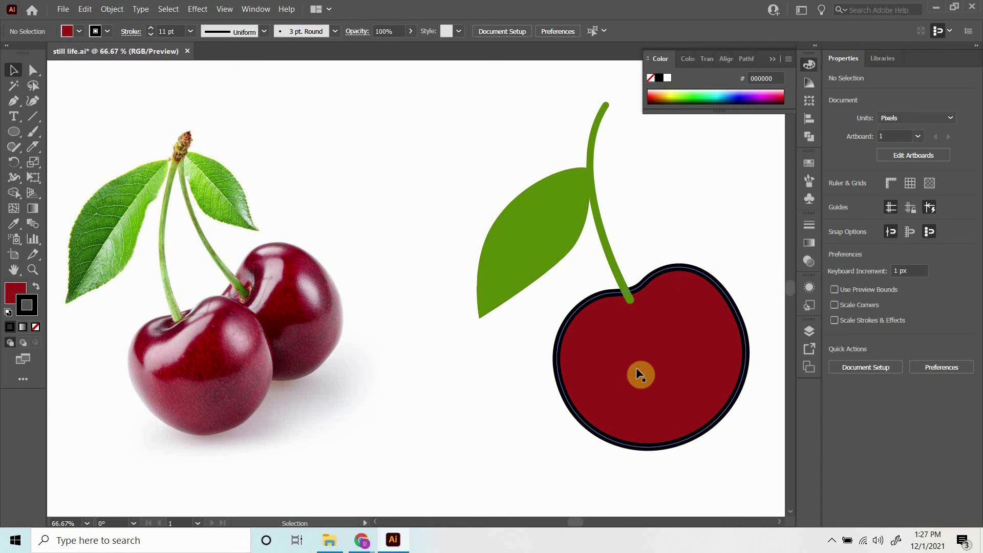
# - Expand the outlined cherry's fill and stroke into separate shapes and deselect the group
pyautogui.click(640, 379)
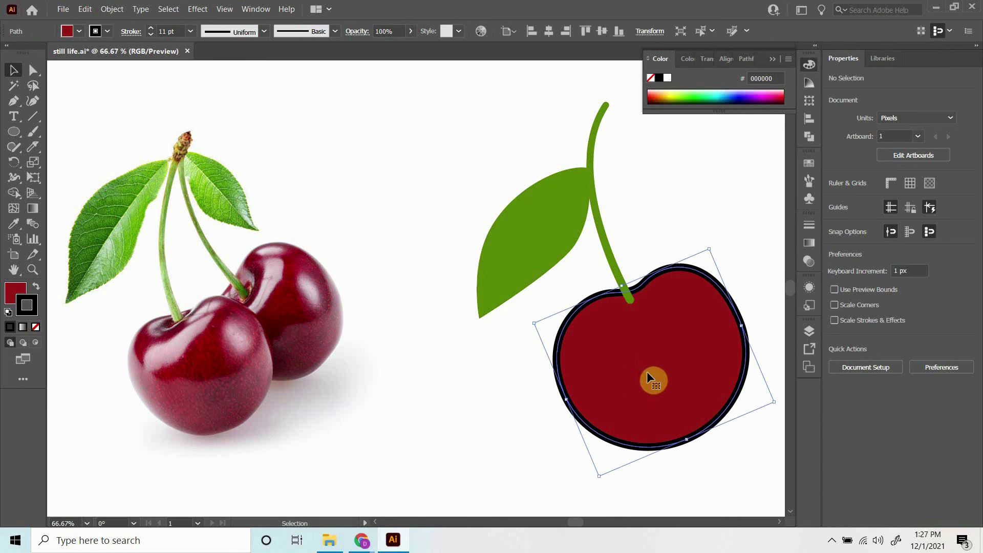
pyautogui.click(115, 10)
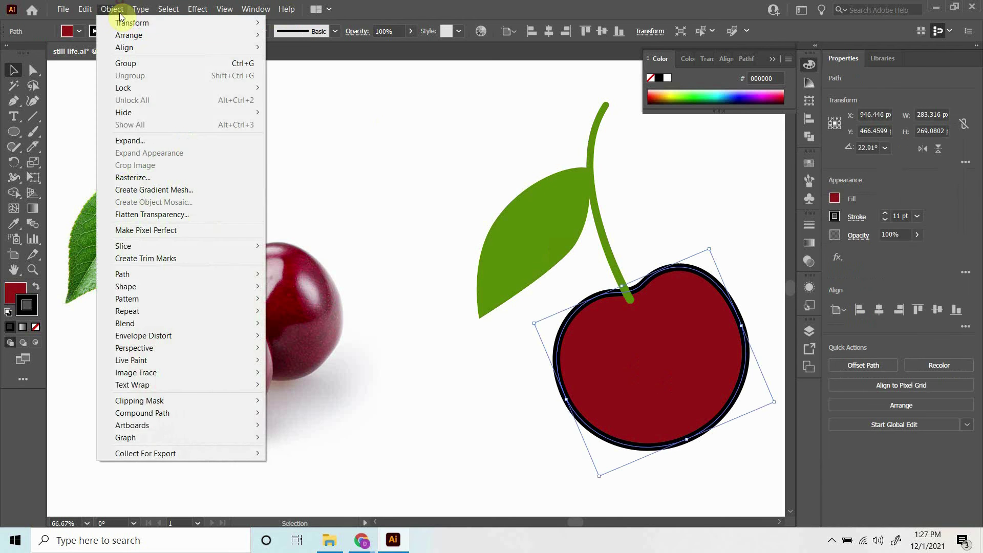
pyautogui.click(154, 140)
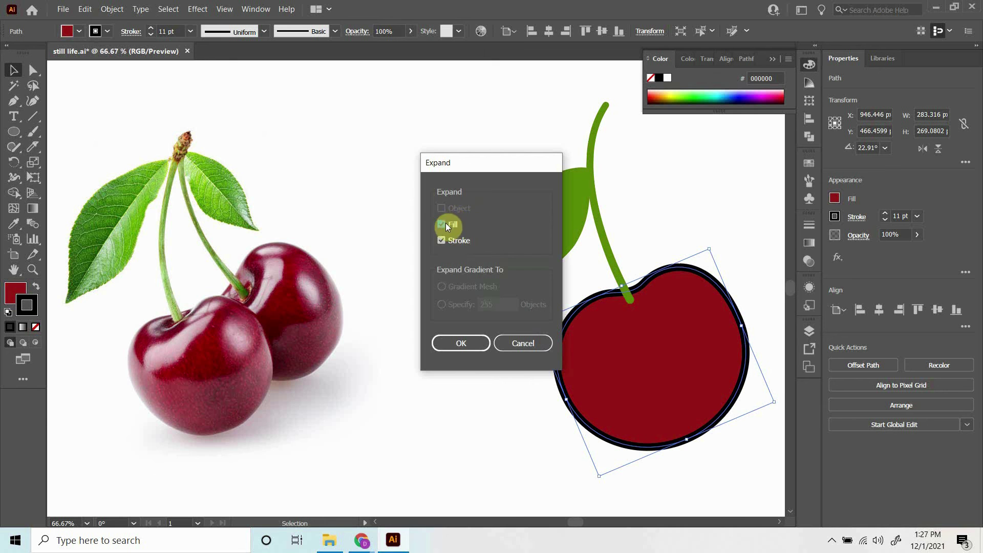
pyautogui.click(463, 343)
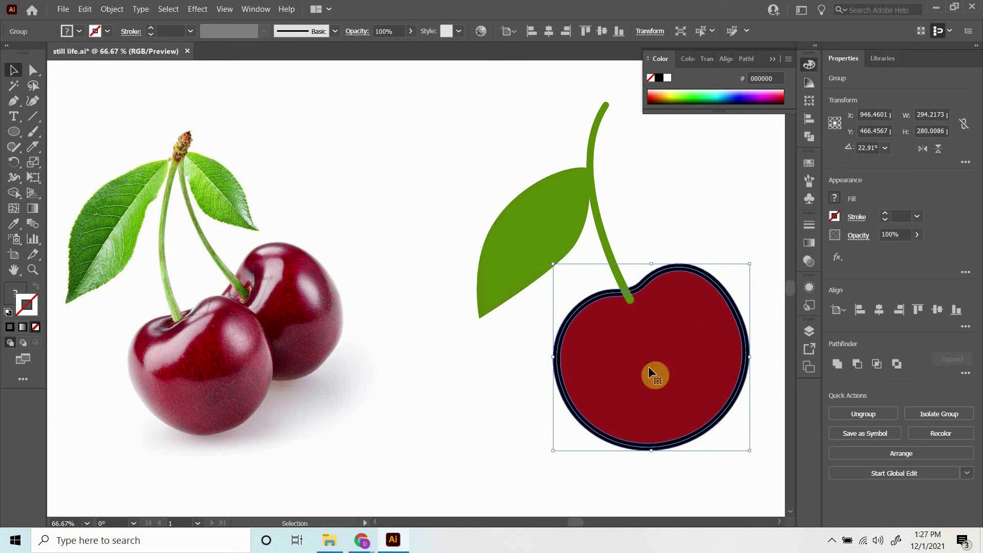
pyautogui.click(497, 418)
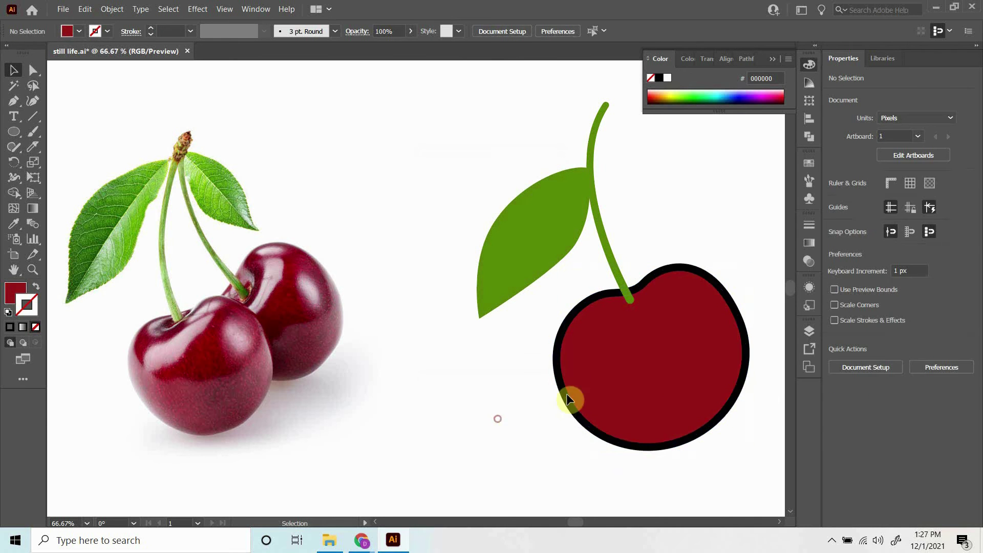
# - Move the expanded cherry below the stem, try pulling its red fill out of the outline in isolation mode, and undo that pull
pyautogui.moveTo(712, 376); pyautogui.dragTo(663, 423)
pyautogui.click(662, 423)
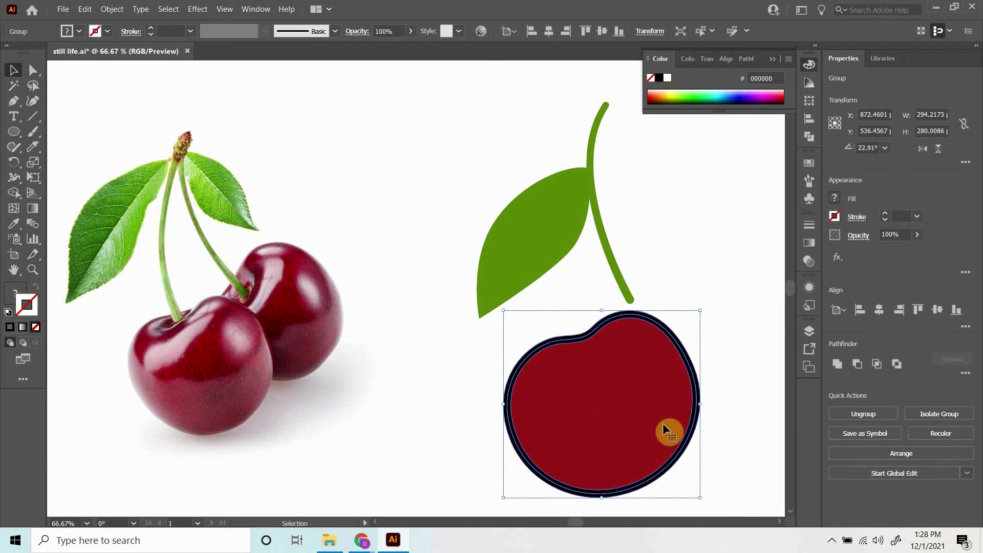
pyautogui.doubleClick(673, 423)
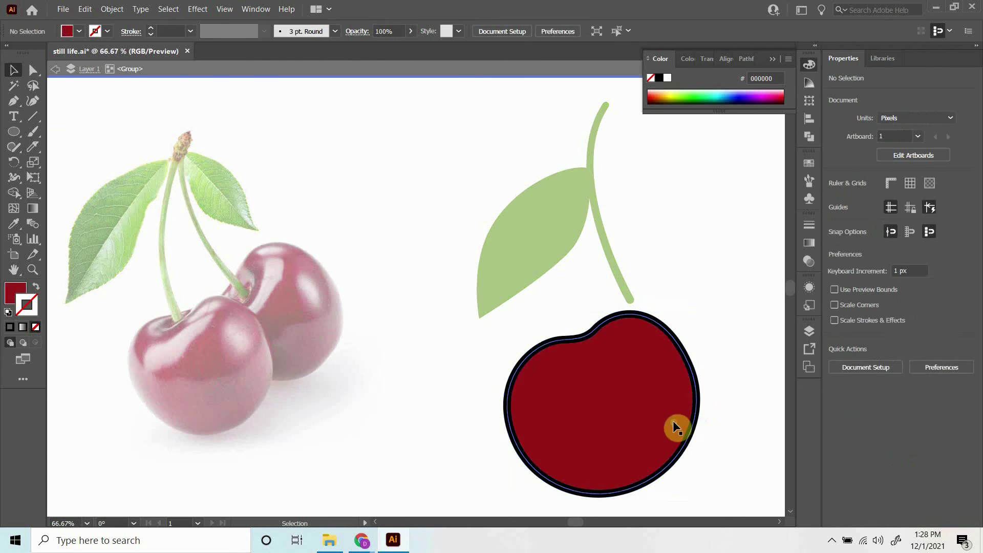
pyautogui.moveTo(673, 426); pyautogui.dragTo(412, 323)
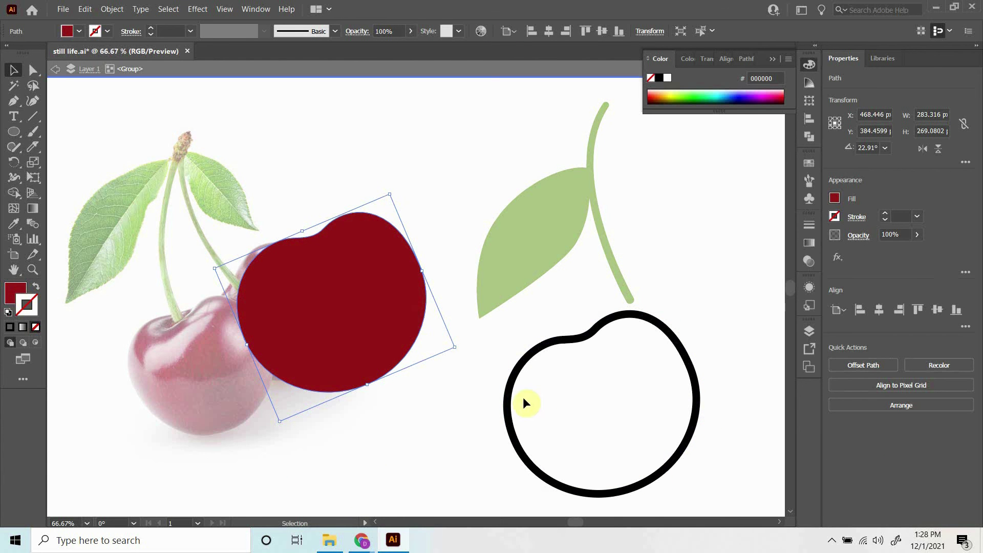
pyautogui.hotkey('ctrl', 'z')
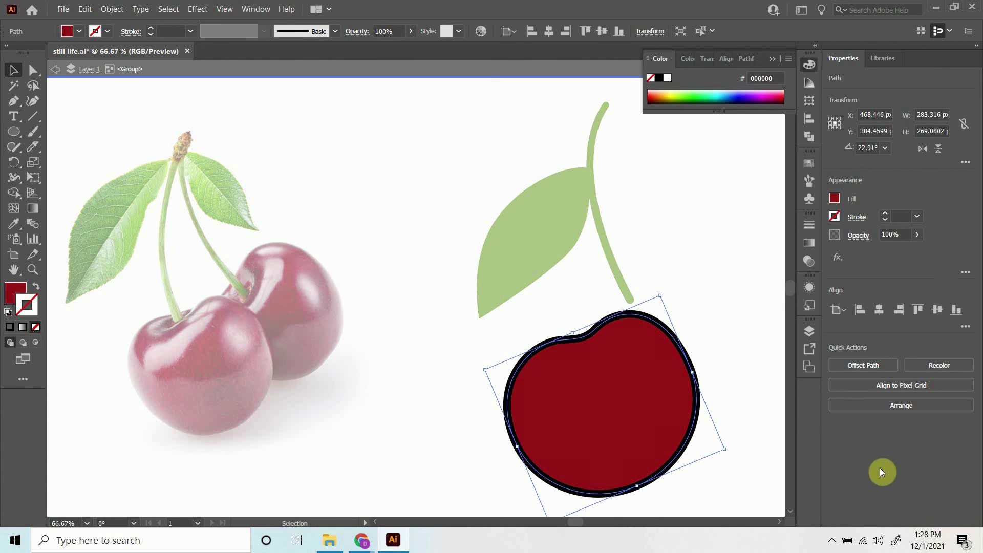
pyautogui.doubleClick(740, 349)
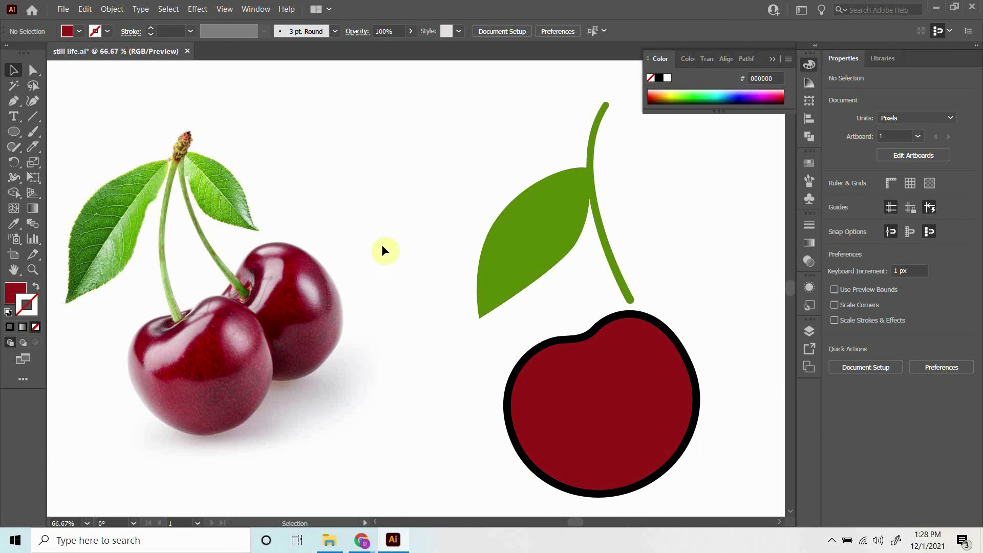
# - Move the cherry group back under the stem and slice only its isolated red fill with the Knife tool from upper right to lower left
pyautogui.moveTo(633, 366)
pyautogui.mouseDown()
pyautogui.moveTo(596, 369)
pyautogui.moveTo(638, 351)
pyautogui.moveTo(630, 362)
pyautogui.mouseUp()
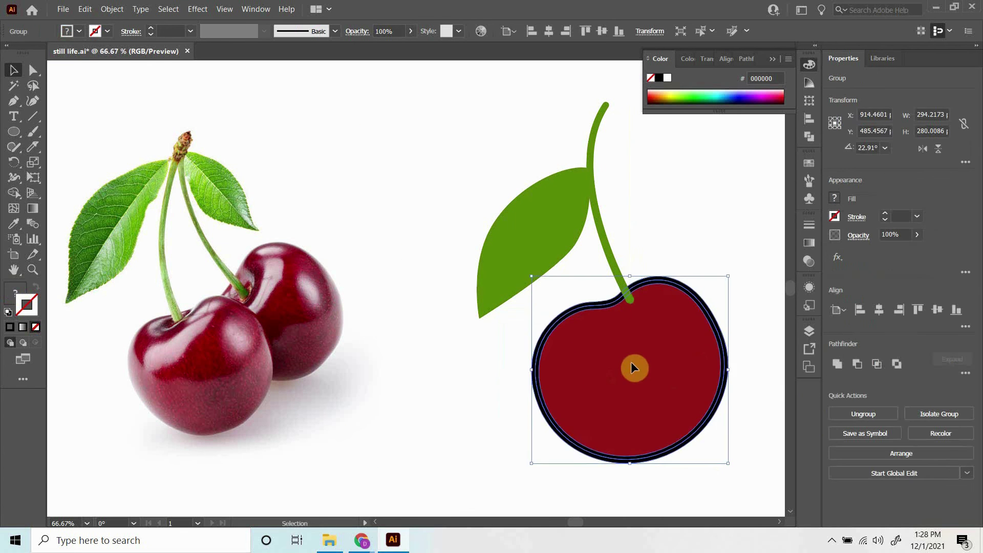
pyautogui.doubleClick(631, 364)
pyautogui.click(637, 366)
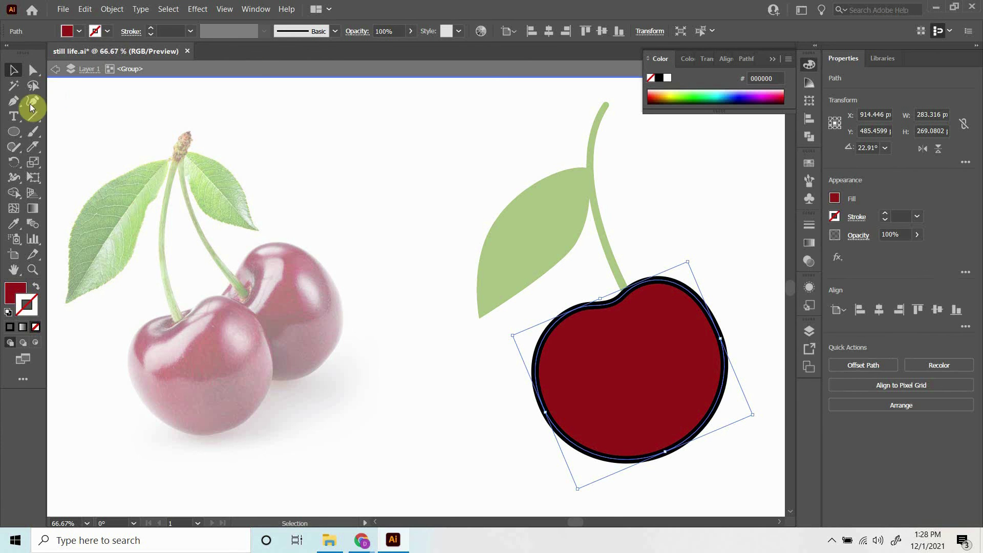
pyautogui.moveTo(37, 146); pyautogui.dragTo(86, 157)
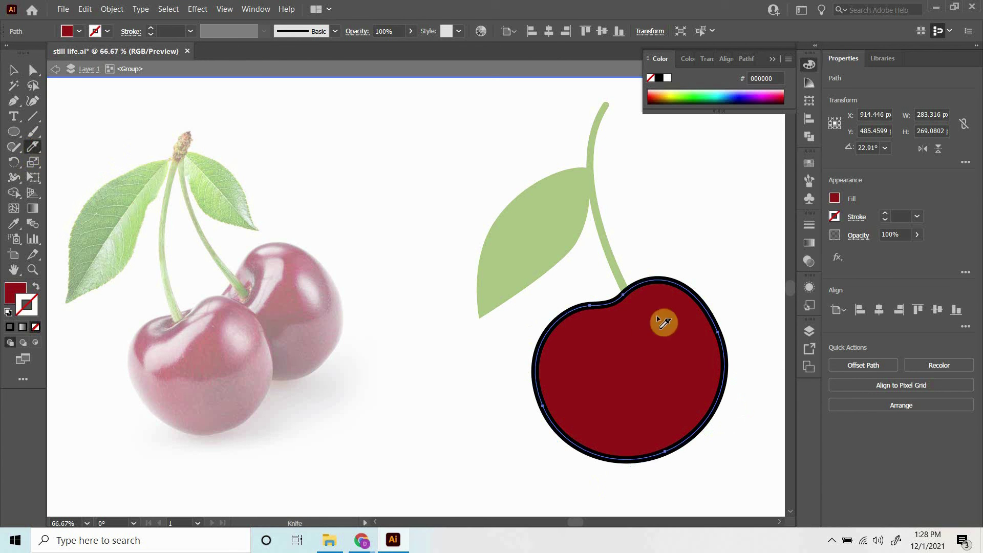
pyautogui.moveTo(729, 264)
pyautogui.mouseDown()
pyautogui.moveTo(563, 426)
pyautogui.moveTo(459, 455)
pyautogui.mouseUp()
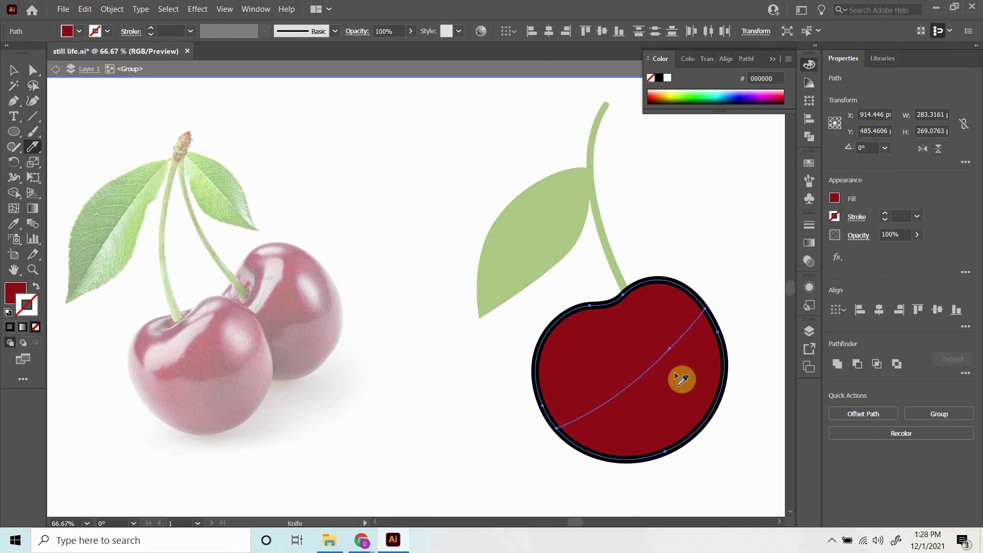
# - Fill the lower-right piece of the cut red fill with dark red 720909 and nudge the whole cherry group up and right
pyautogui.click(13, 69)
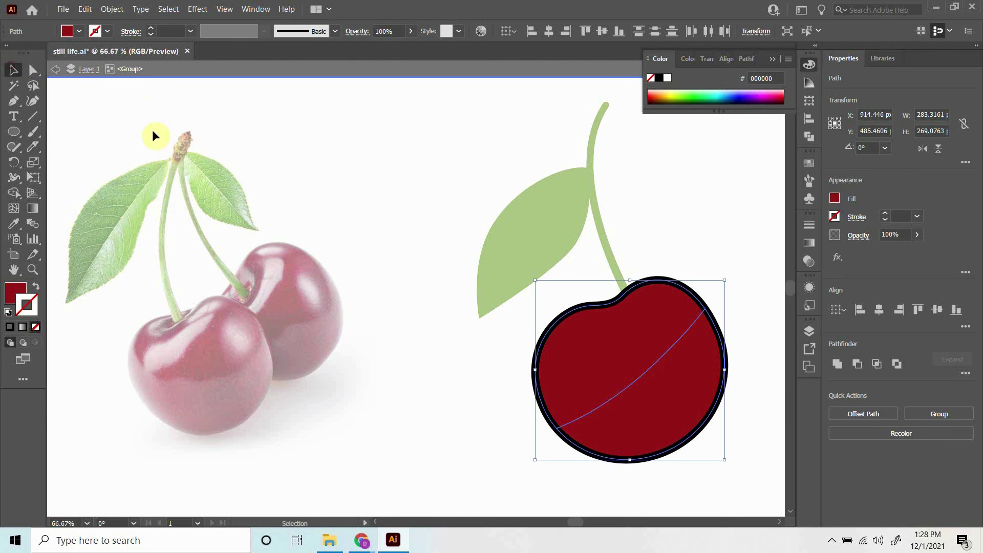
pyautogui.doubleClick(693, 385)
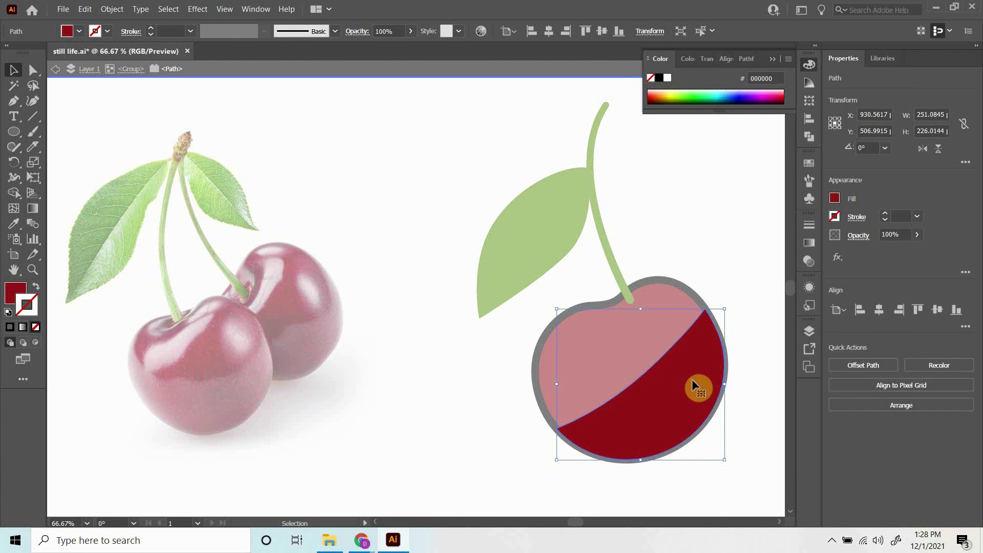
pyautogui.click(19, 295)
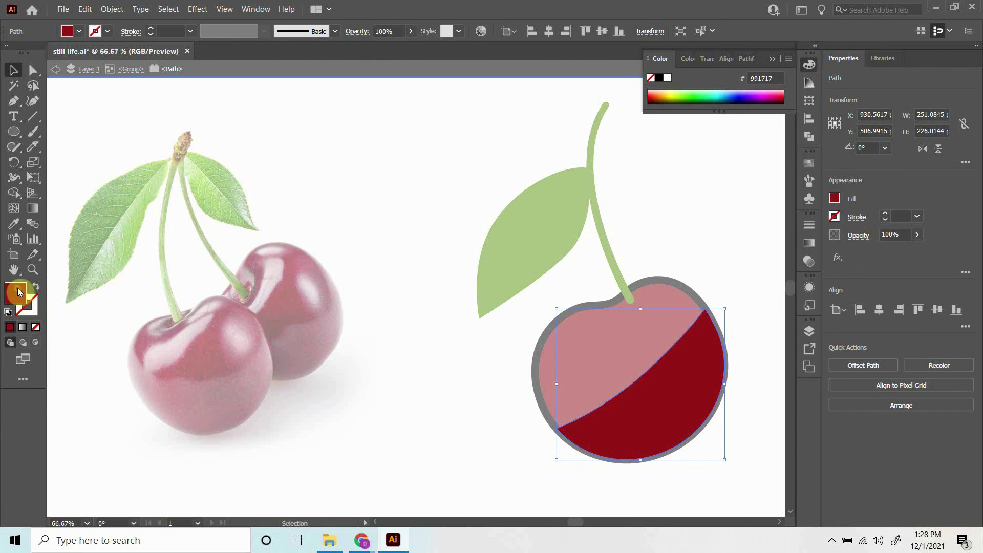
pyautogui.doubleClick(18, 292)
pyautogui.click(474, 272)
pyautogui.click(649, 190)
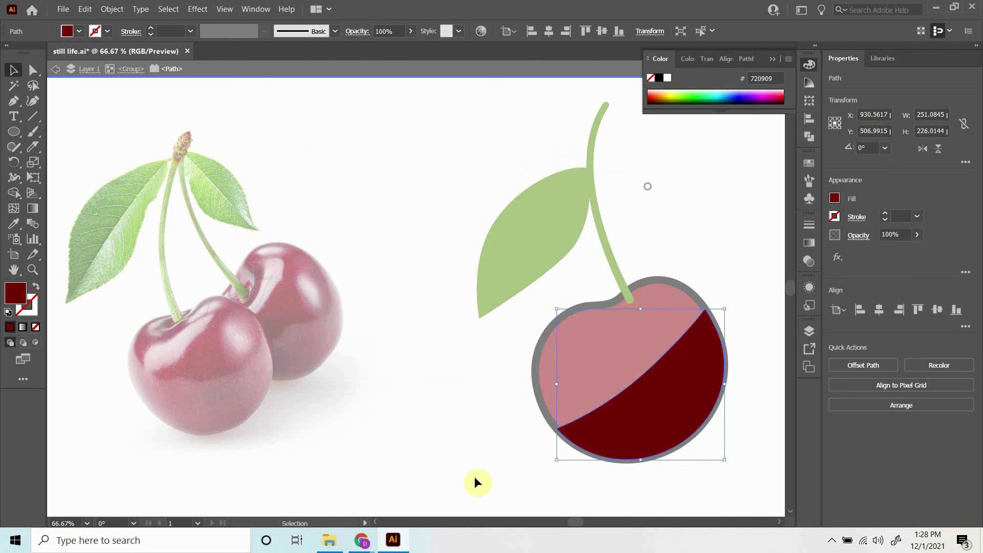
pyautogui.doubleClick(491, 445)
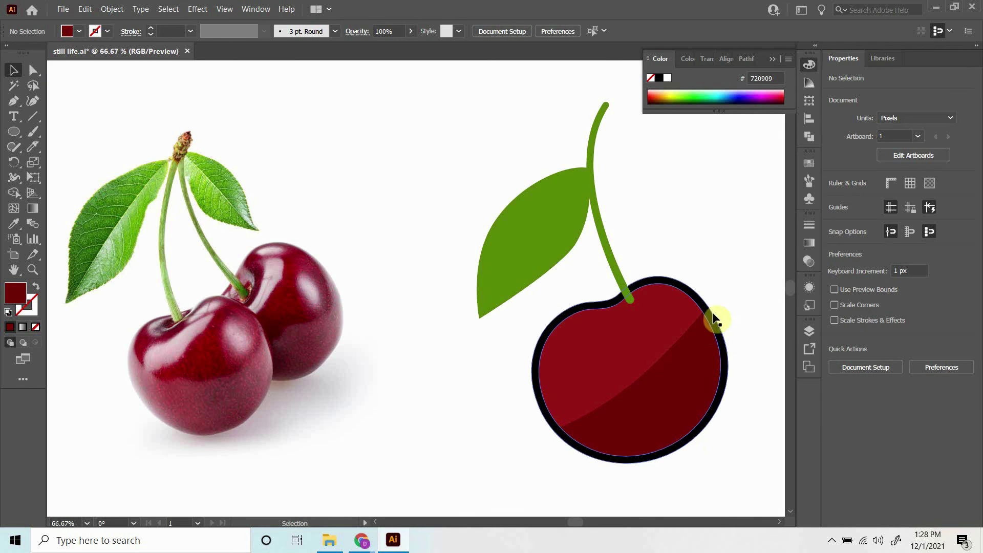
pyautogui.moveTo(599, 460); pyautogui.dragTo(616, 441)
pyautogui.click(699, 469)
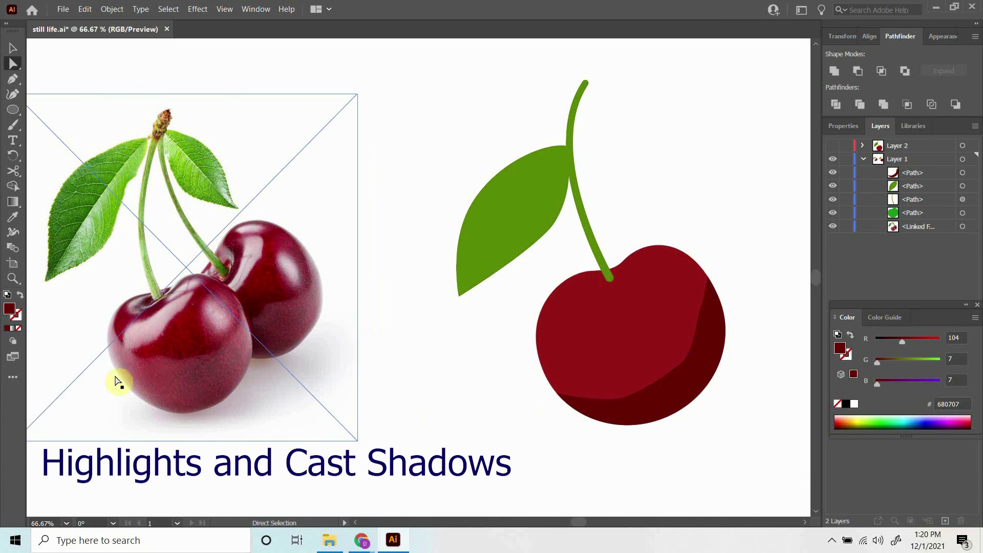
# - Draw a small upright ellipse on the cherry's upper left, tilt it clockwise, and move it closer to the cherry's edge
pyautogui.click(11, 111)
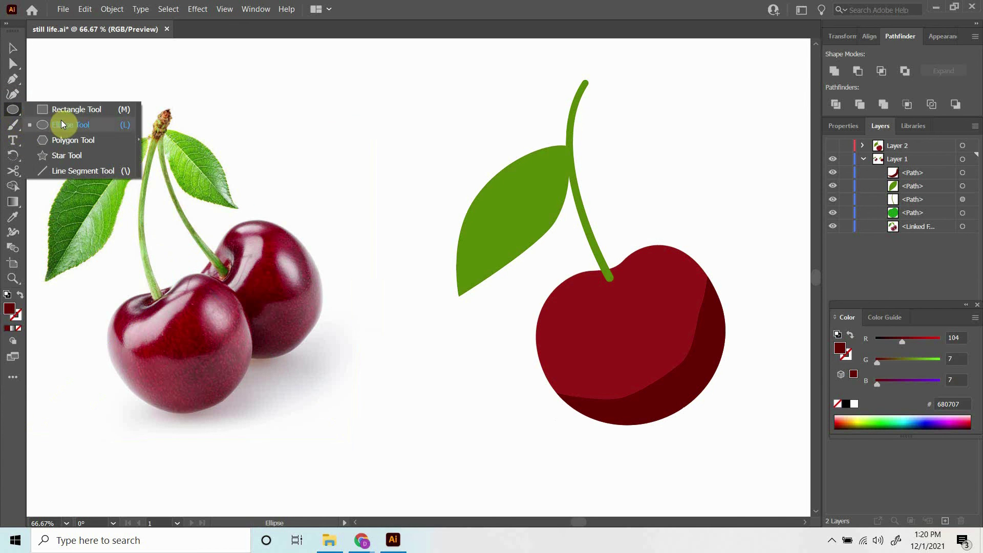
pyautogui.click(68, 126)
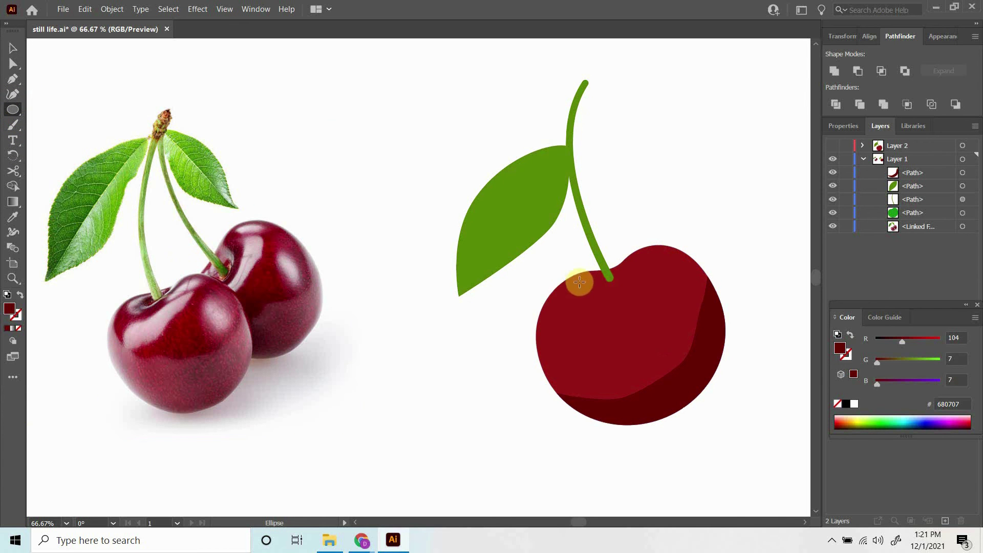
pyautogui.moveTo(566, 292); pyautogui.dragTo(608, 340)
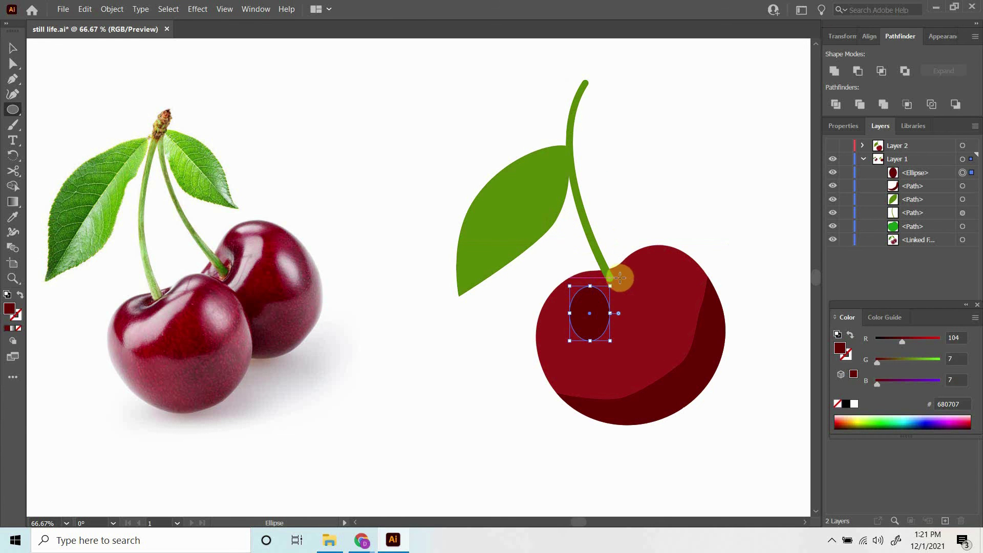
pyautogui.moveTo(617, 282); pyautogui.dragTo(597, 314)
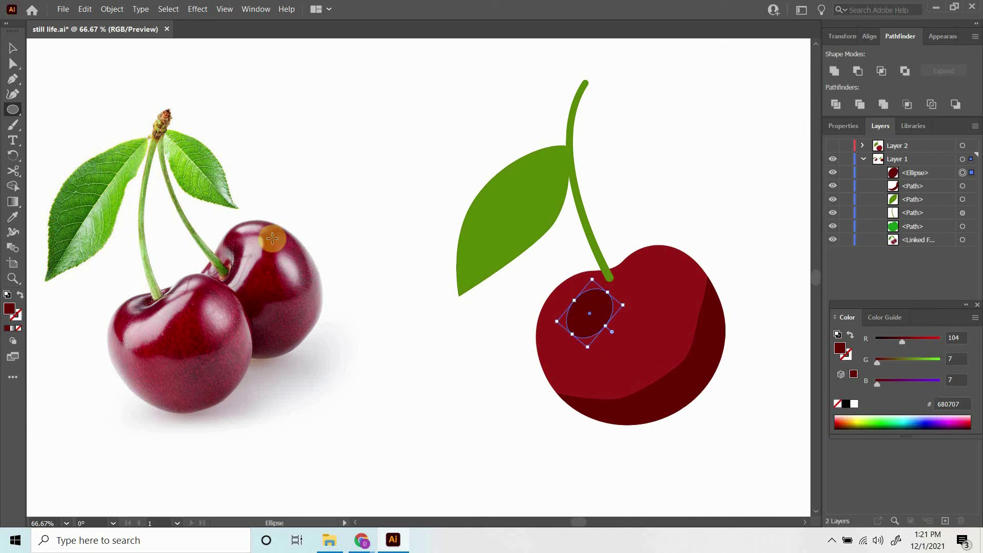
pyautogui.click(12, 48)
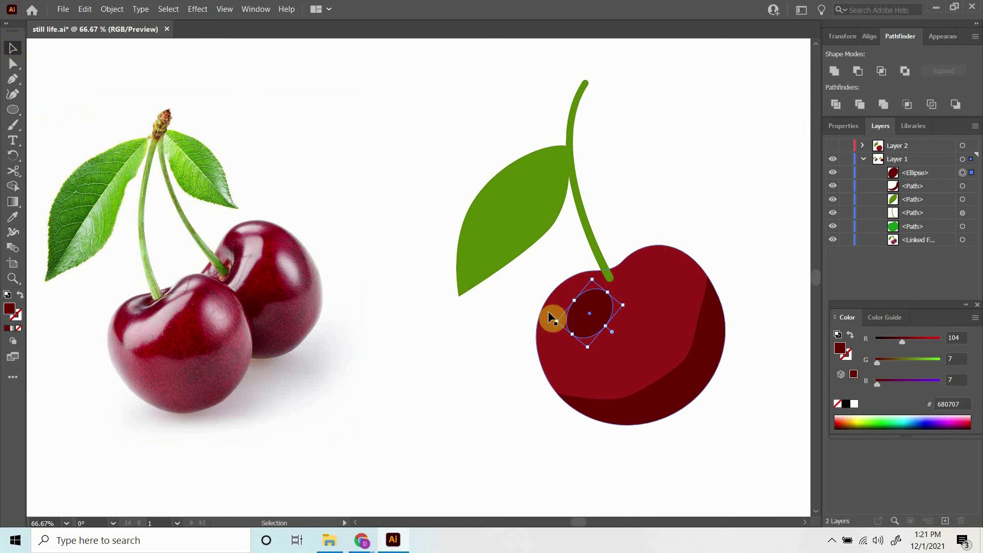
pyautogui.moveTo(589, 326)
pyautogui.mouseDown()
pyautogui.moveTo(569, 307)
pyautogui.moveTo(575, 320)
pyautogui.mouseUp()
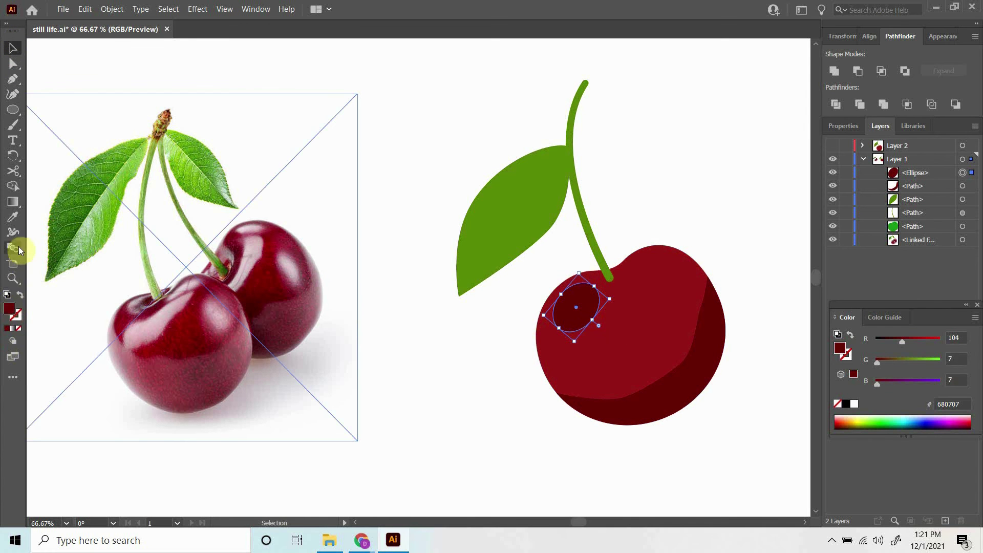
# - Fill the tilted highlight ellipse with light pink F47F7F and deselect it
pyautogui.doubleClick(10, 309)
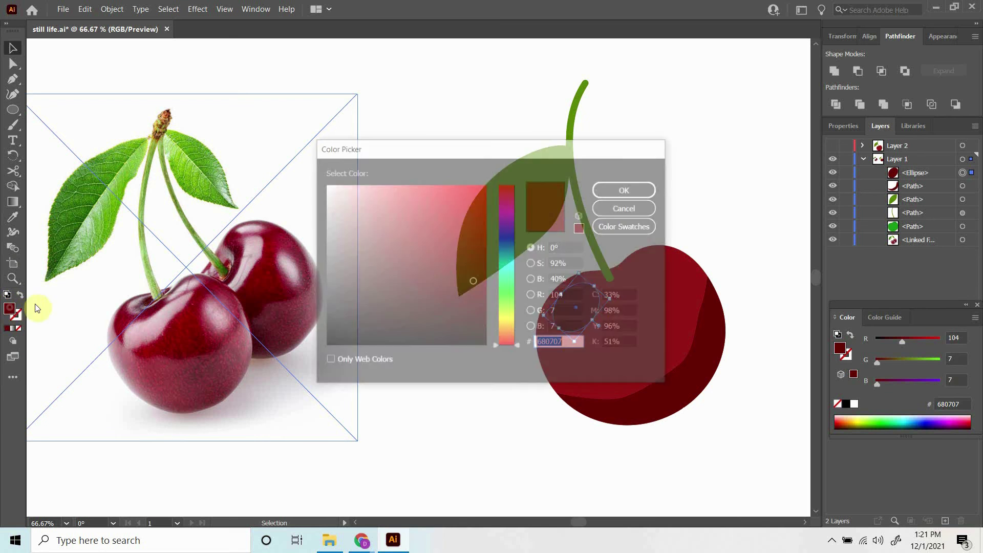
pyautogui.moveTo(435, 204); pyautogui.dragTo(402, 190)
pyautogui.click(640, 189)
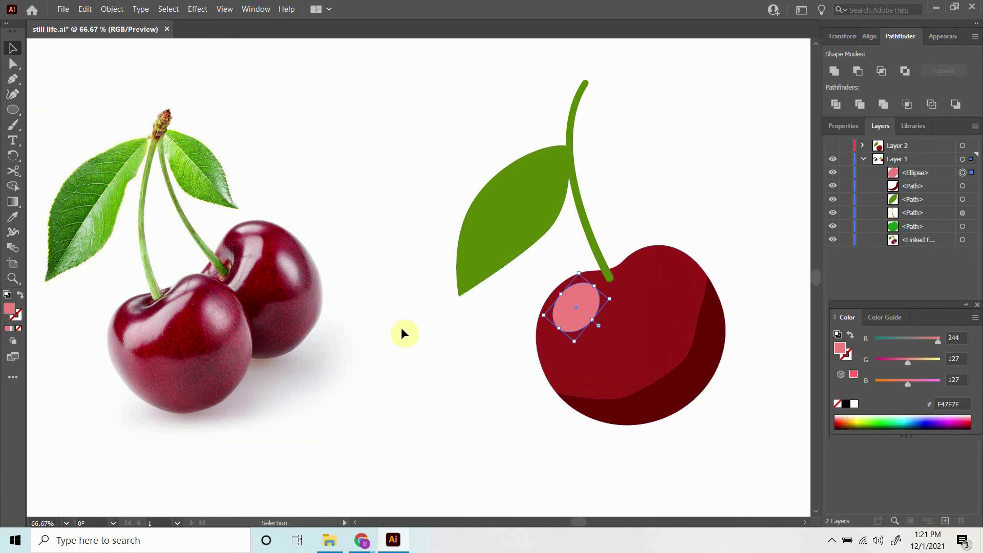
pyautogui.click(375, 353)
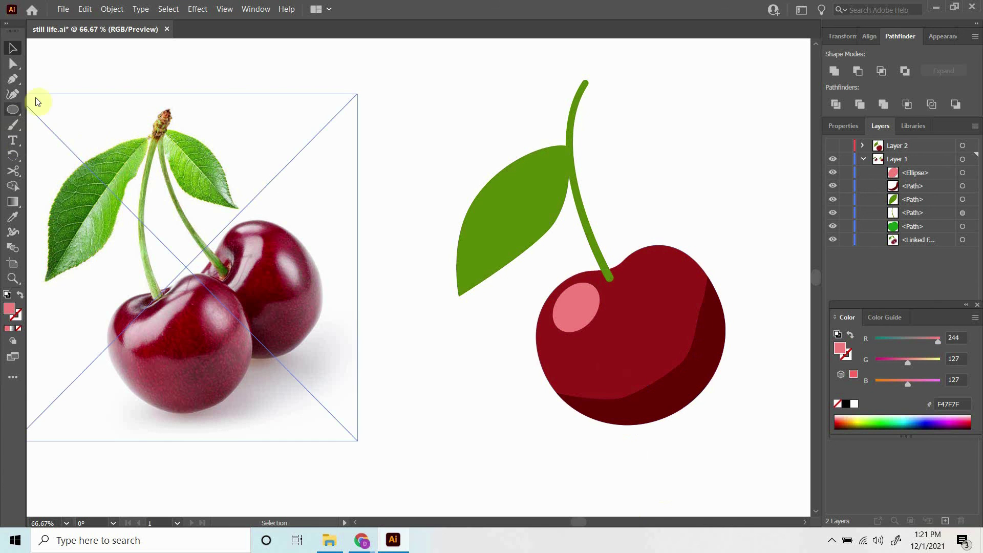
# - Draw a wide flat ellipse across the cherry's base, shift it slightly up and right, and stack it behind the cherry, above the linked photo
pyautogui.click(14, 116)
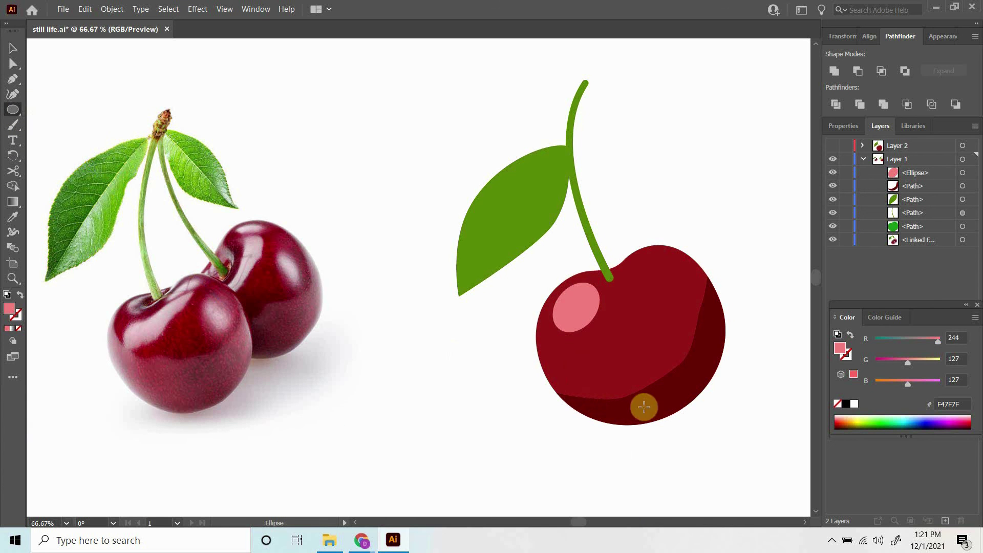
pyautogui.moveTo(749, 403); pyautogui.dragTo(561, 444)
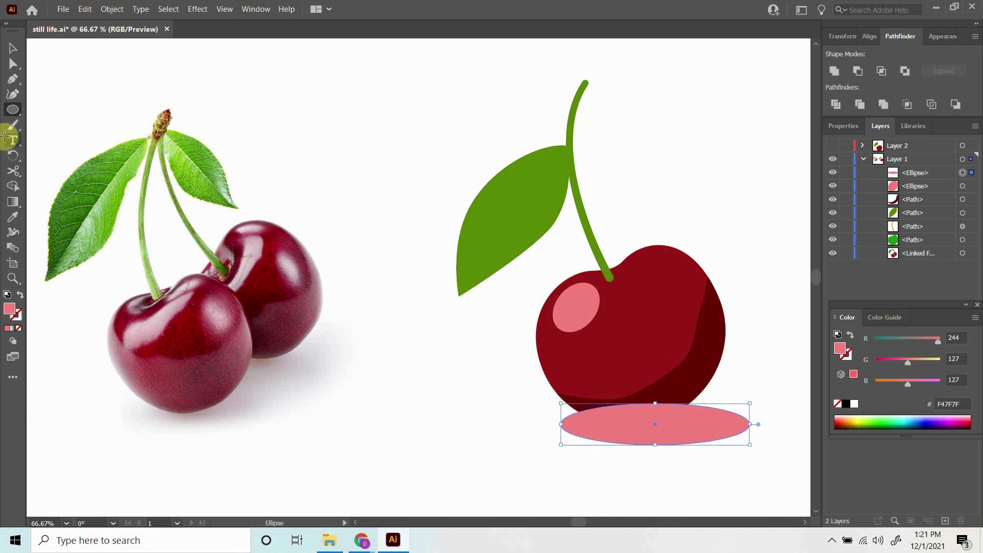
pyautogui.click(13, 48)
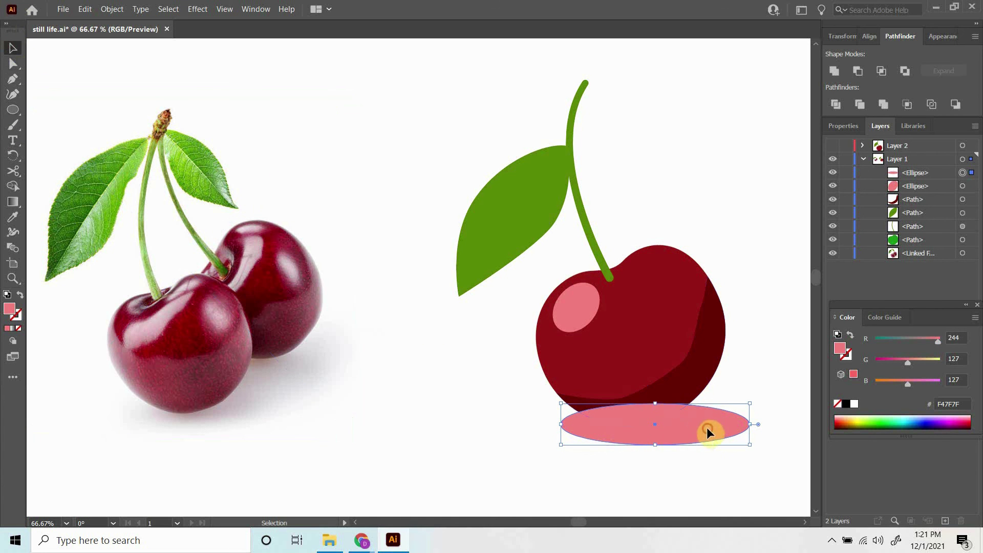
pyautogui.moveTo(706, 426); pyautogui.dragTo(711, 417)
pyautogui.press('z')
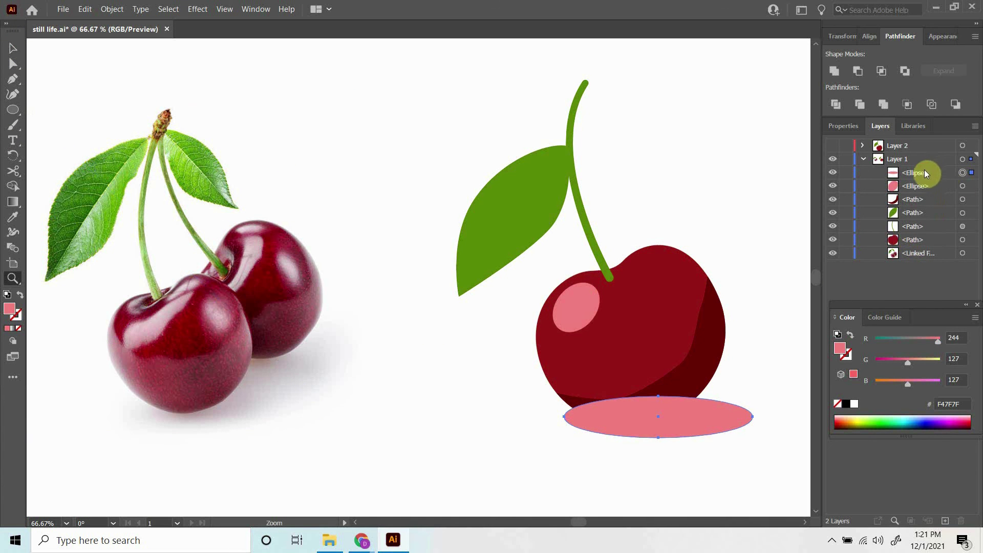
pyautogui.moveTo(925, 172); pyautogui.dragTo(913, 248)
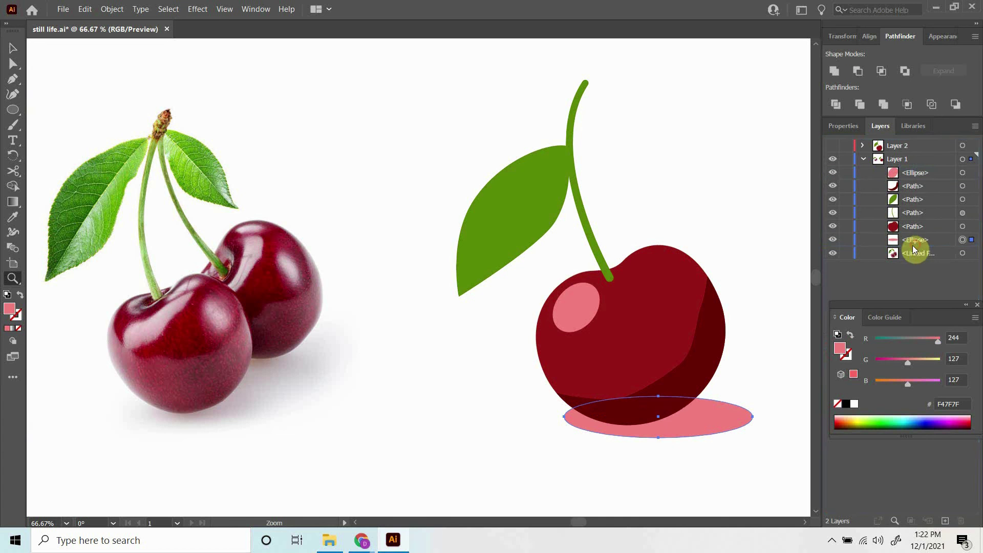
# - Fill the flat ellipse beneath the cherry with near-black 141414 and deselect it
pyautogui.doubleClick(10, 309)
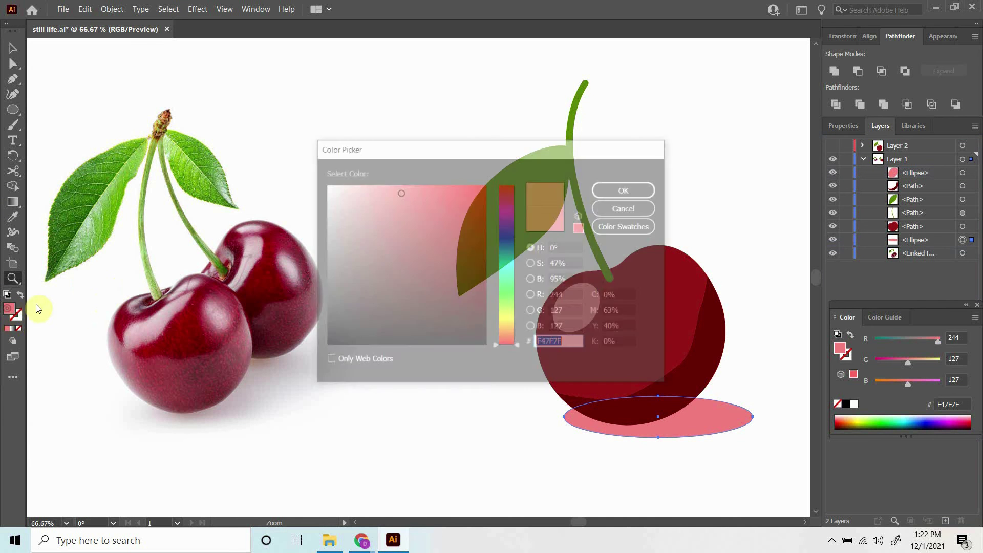
pyautogui.moveTo(330, 327); pyautogui.dragTo(324, 337)
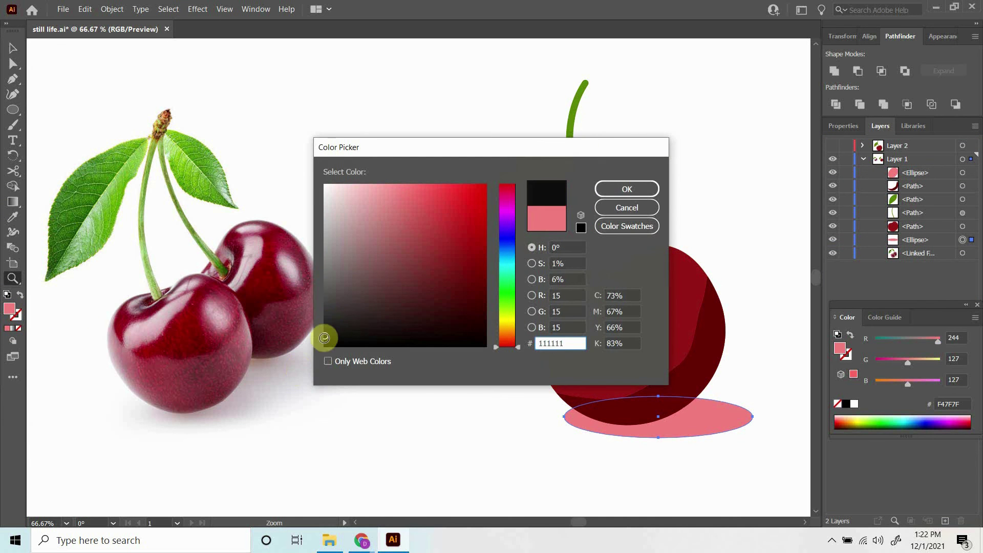
pyautogui.click(627, 189)
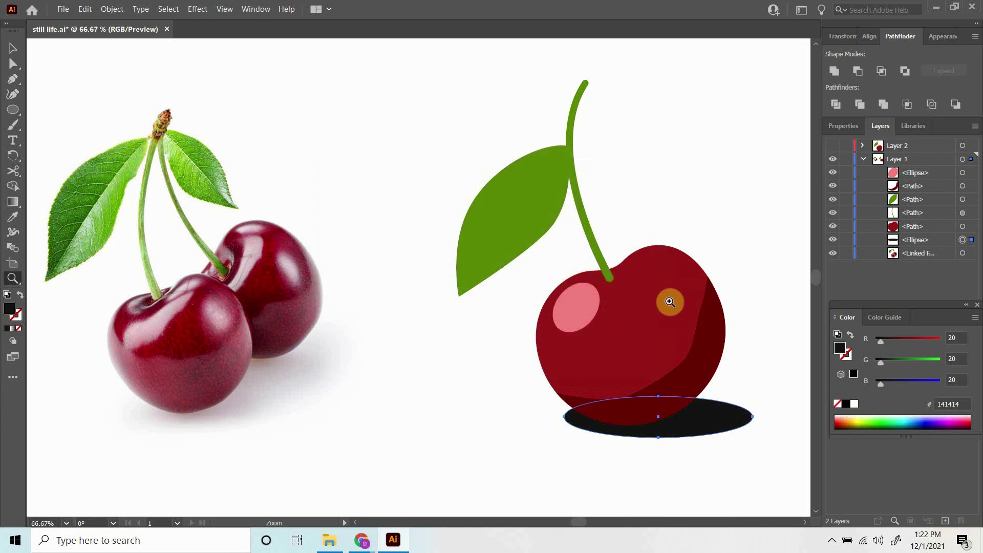
pyautogui.click(12, 48)
pyautogui.click(468, 395)
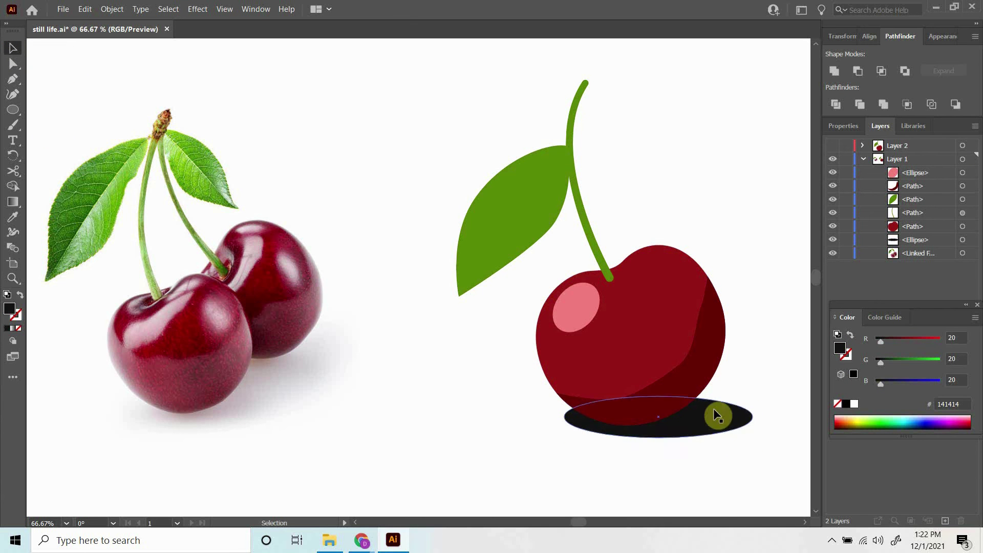
# - Apply a Feather effect with a 19 px radius to the black shadow ellipse under the cherry
pyautogui.click(724, 420)
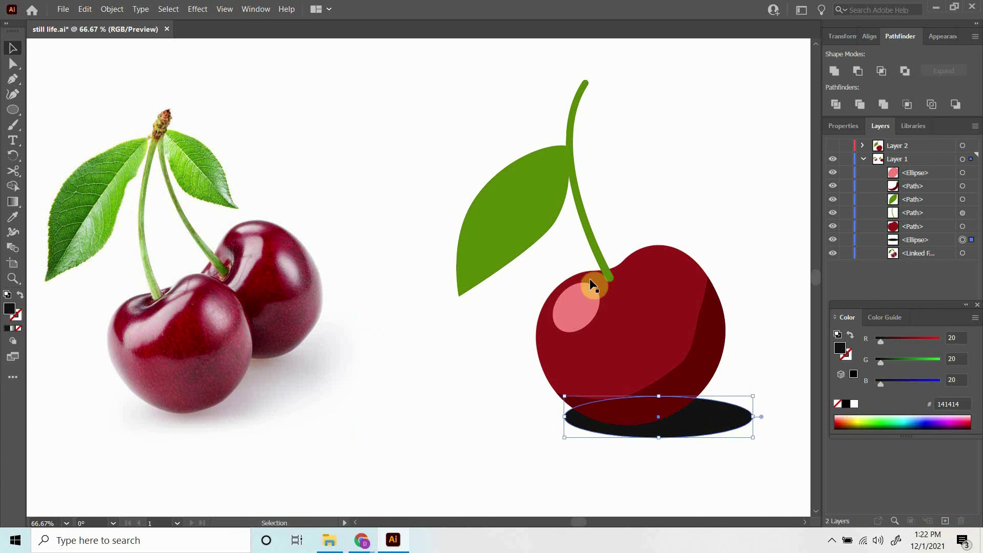
pyautogui.click(202, 10)
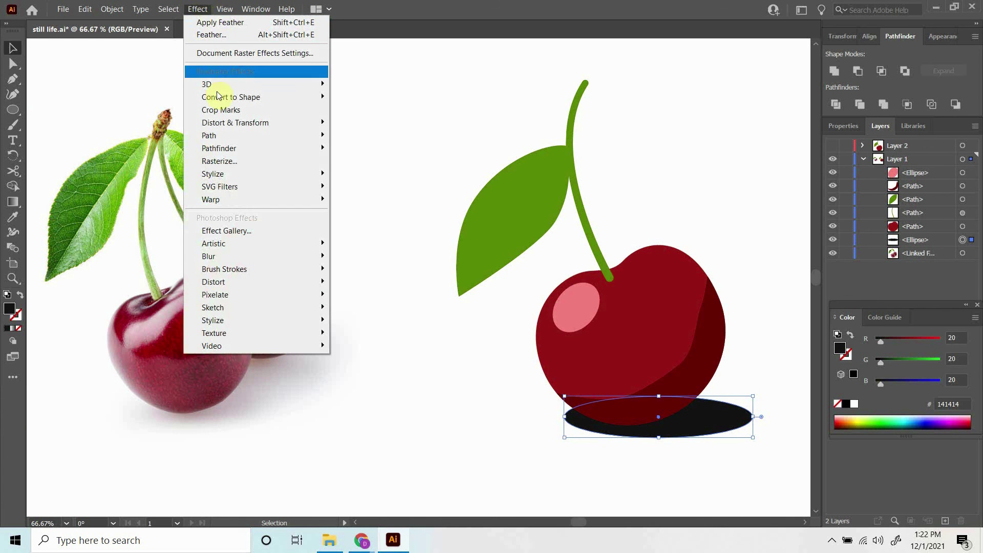
pyautogui.moveTo(241, 175)
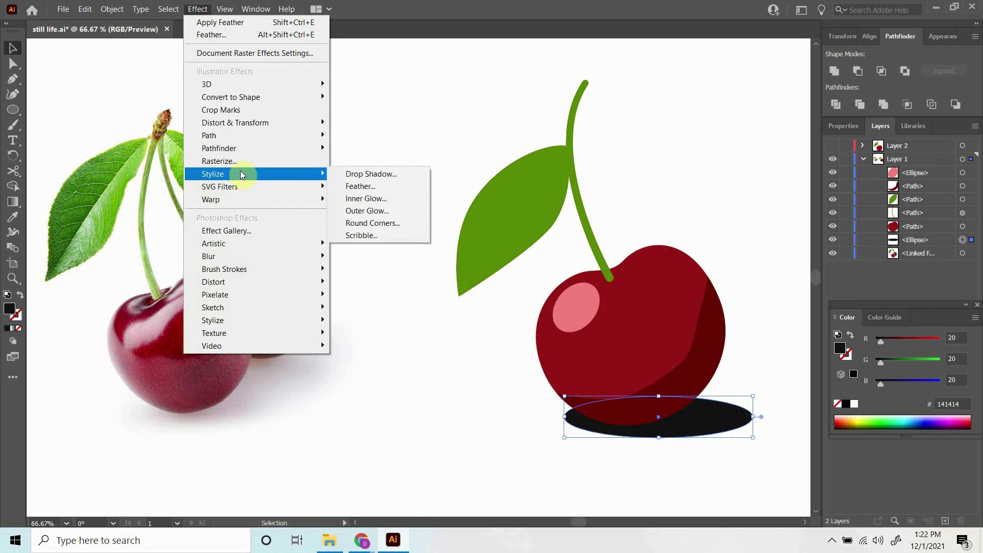
pyautogui.click(388, 186)
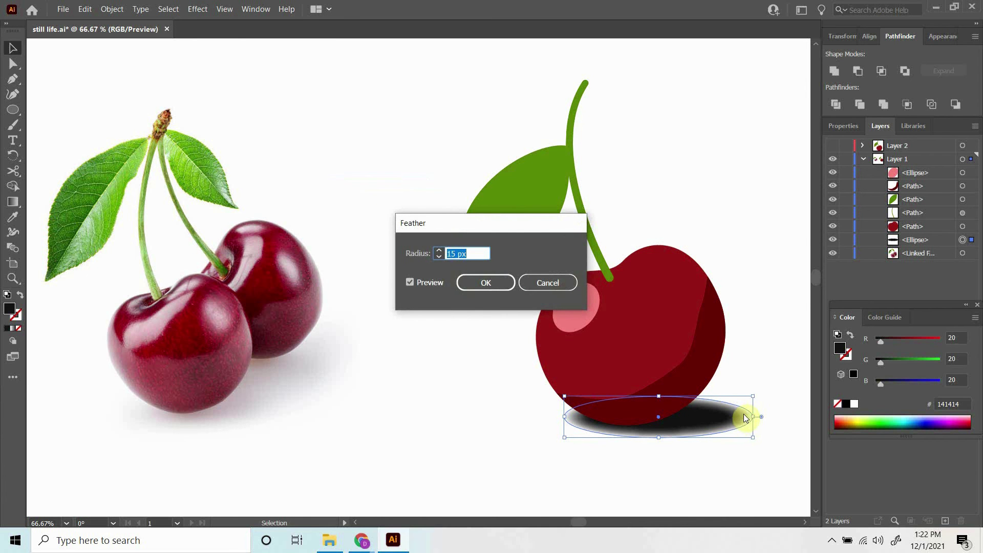
pyautogui.click(439, 249)
pyautogui.click(439, 249)
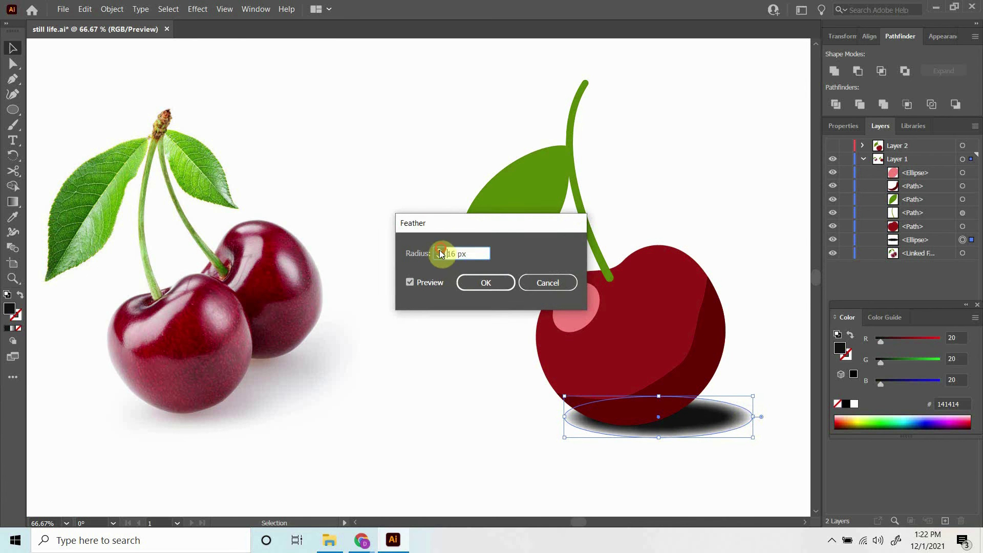
pyautogui.click(439, 250)
pyautogui.click(439, 249)
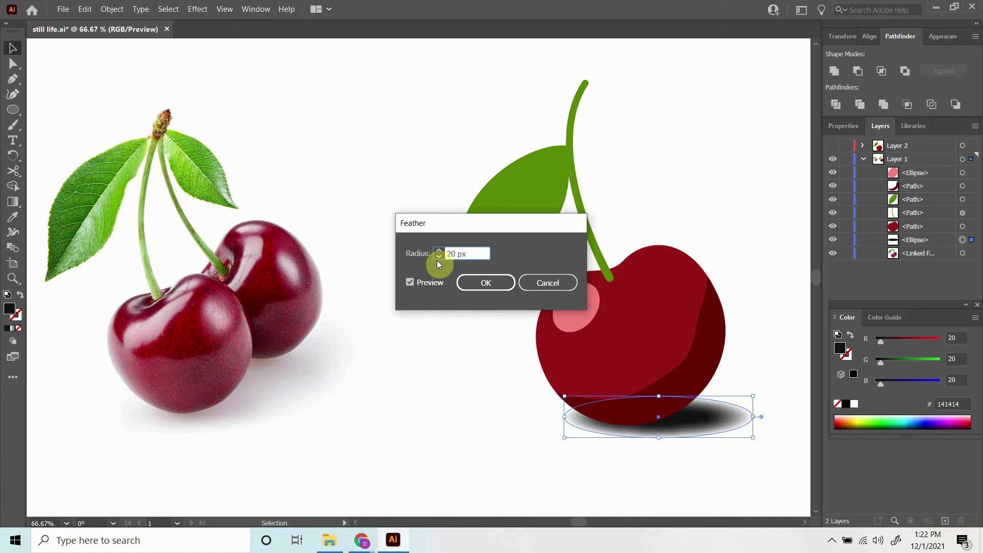
pyautogui.click(438, 256)
pyautogui.click(438, 257)
pyautogui.click(440, 256)
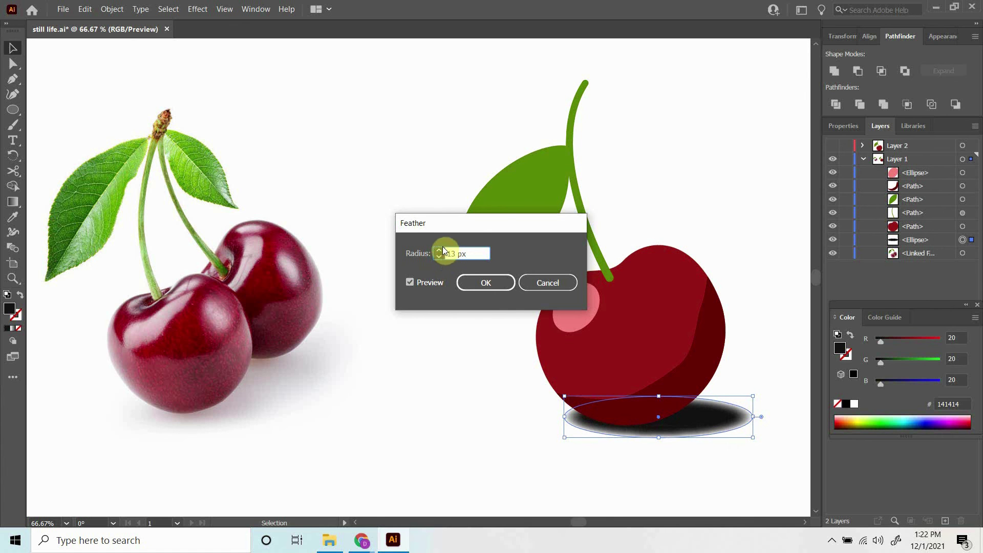
pyautogui.click(439, 249)
pyautogui.click(439, 249)
pyautogui.click(439, 250)
pyautogui.click(439, 250)
pyautogui.click(439, 250)
pyautogui.click(439, 250)
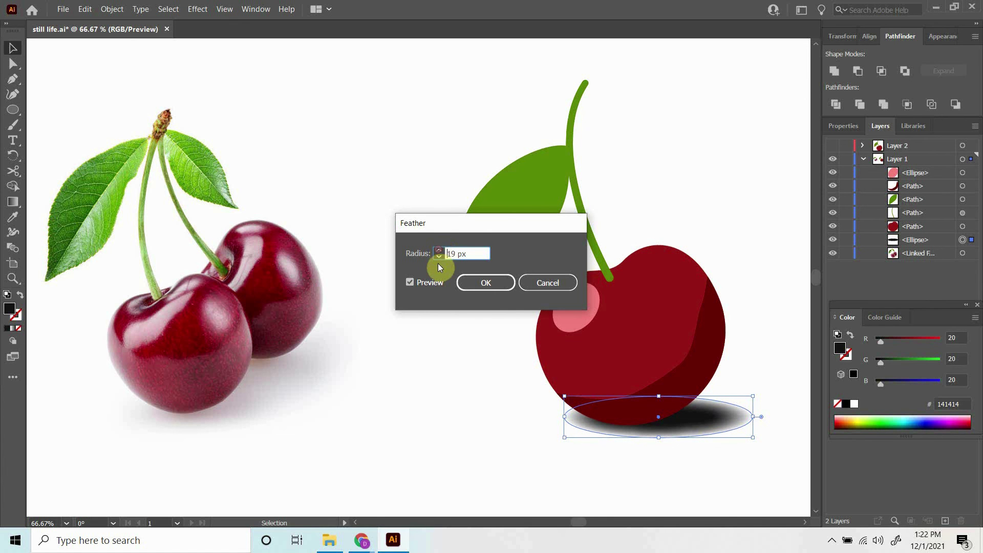
pyautogui.click(508, 281)
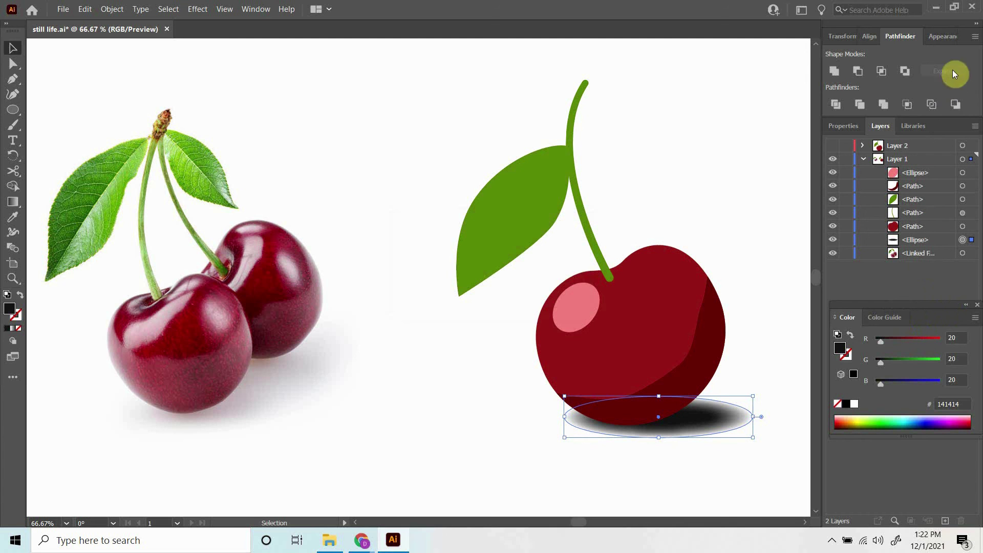
# - Lower the feathered shadow ellipse's opacity to 73% and deselect it
pyautogui.click(934, 40)
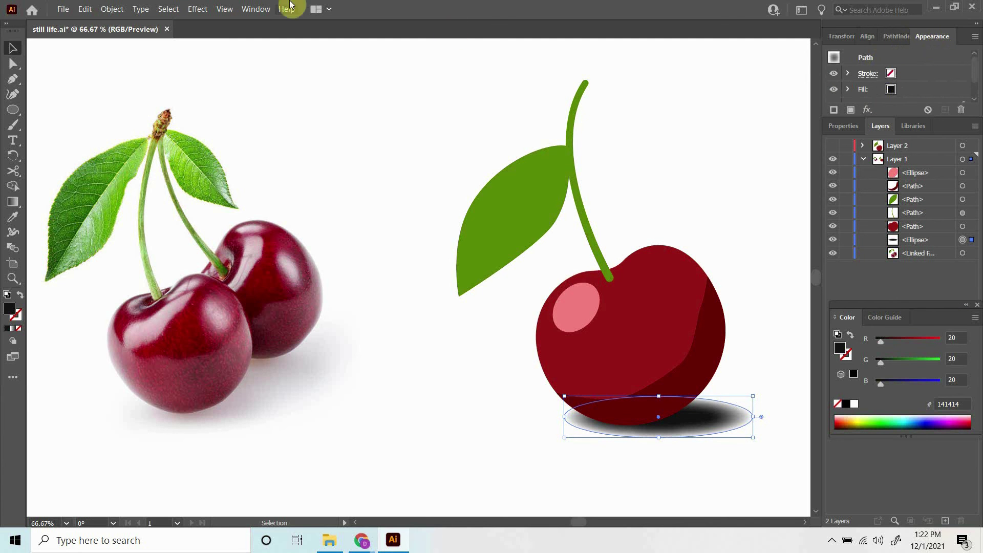
pyautogui.click(256, 10)
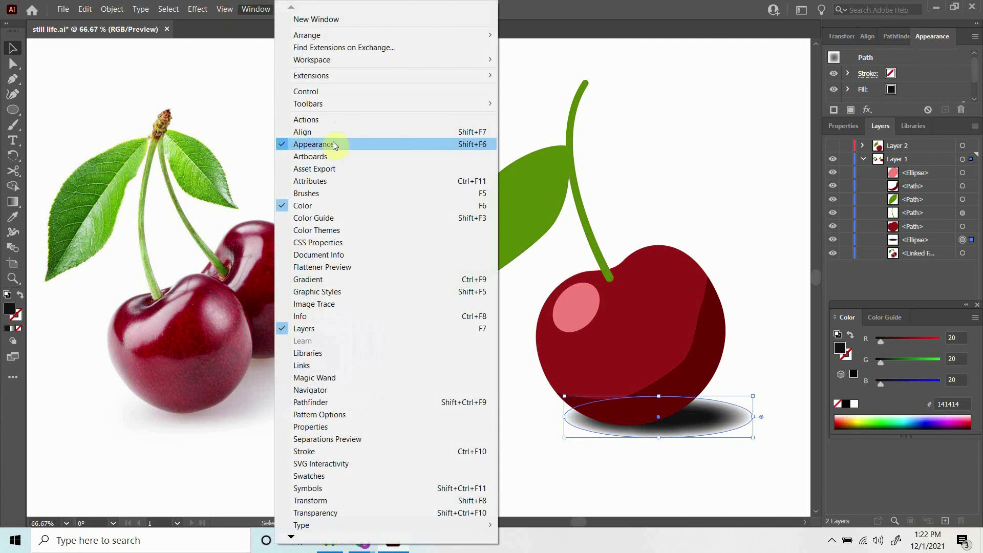
pyautogui.click(973, 86)
pyautogui.scroll(-1, 973, 88)
pyautogui.scroll(-1, 973, 88)
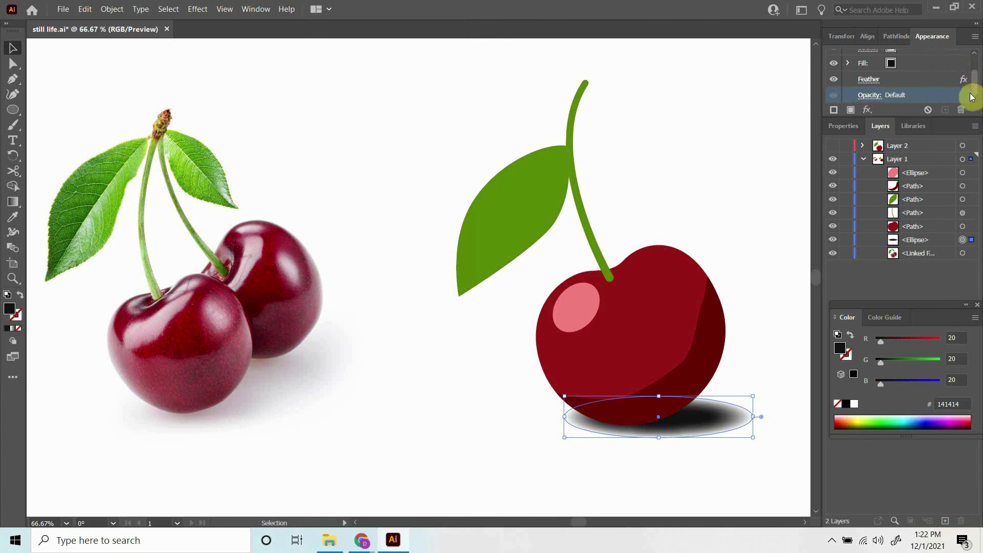
pyautogui.click(870, 96)
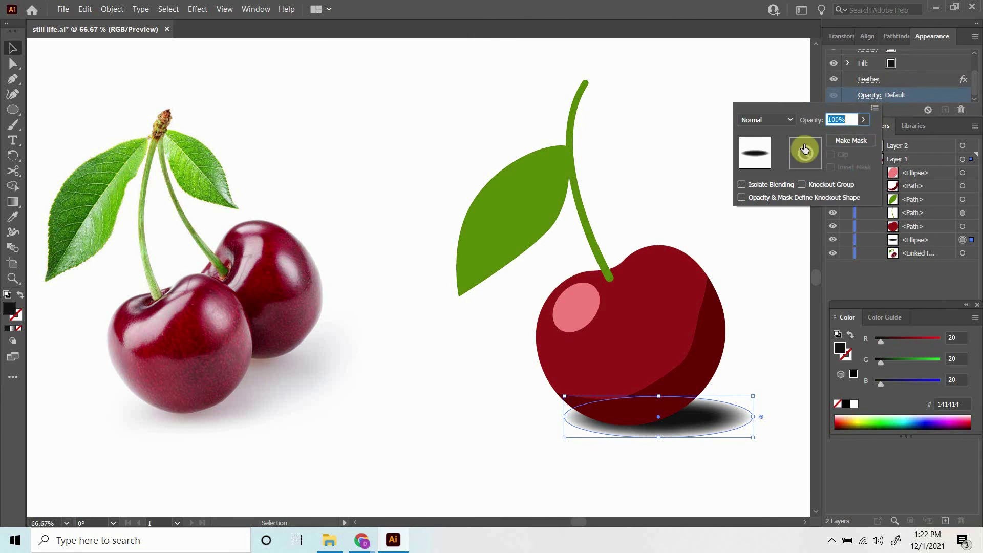
pyautogui.click(862, 121)
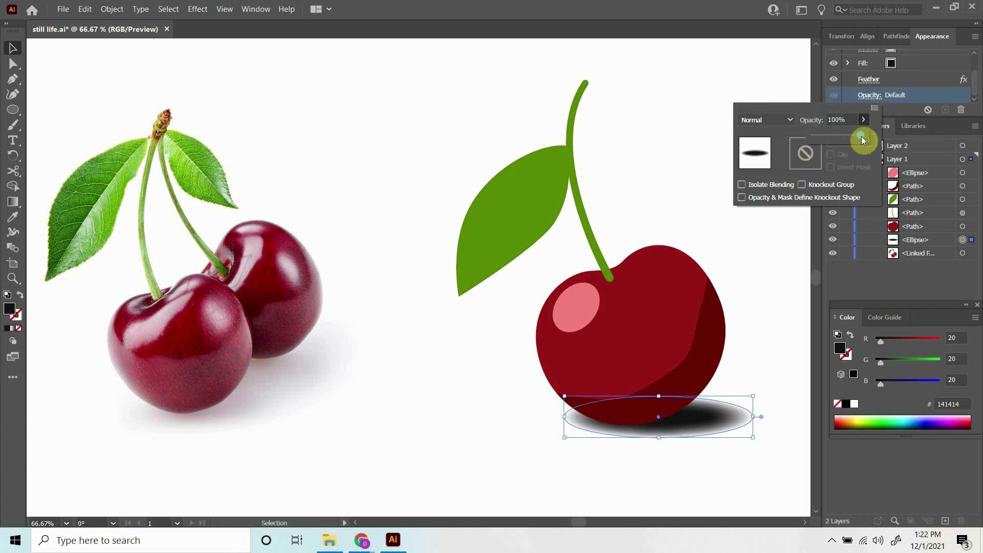
pyautogui.moveTo(833, 139)
pyautogui.mouseDown()
pyautogui.moveTo(854, 137)
pyautogui.moveTo(845, 138)
pyautogui.mouseUp()
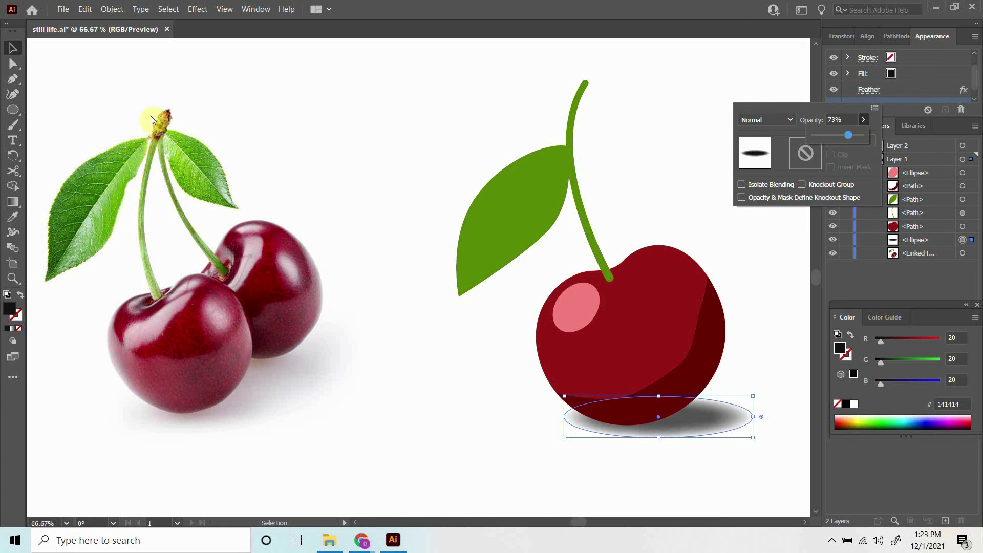
pyautogui.click(455, 453)
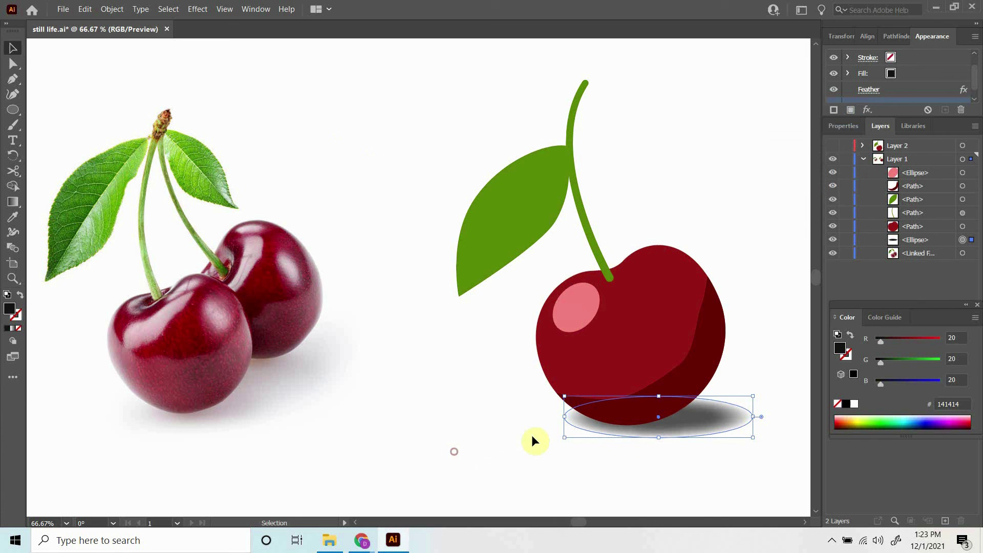
pyautogui.click(562, 470)
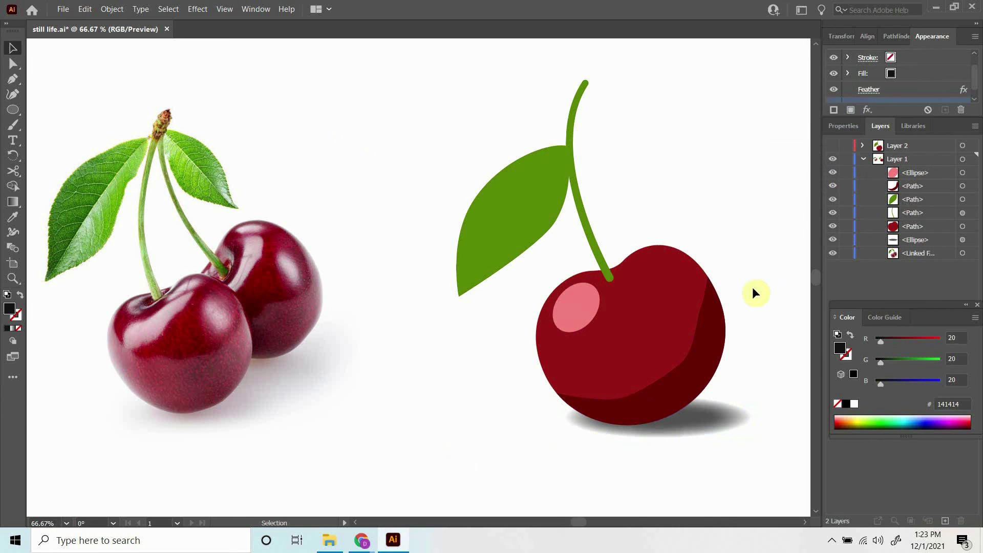